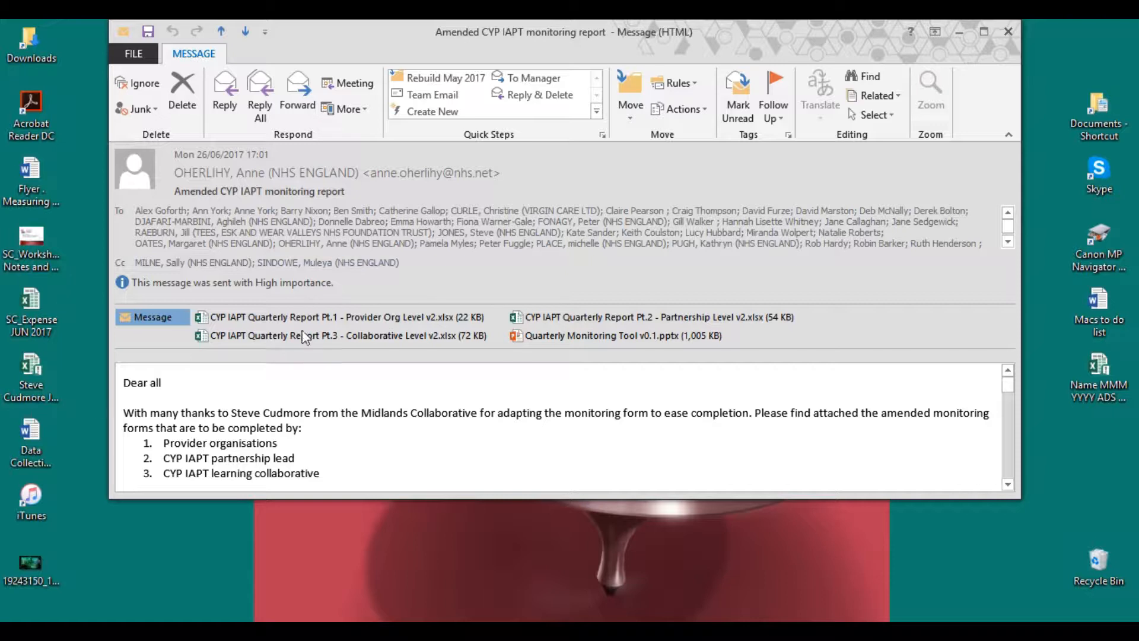
Open the attached Pt.1 Provider Org Level quarterly report workbook and enable it for editing
{"action": "double_click", "coordinate": [291, 315]}
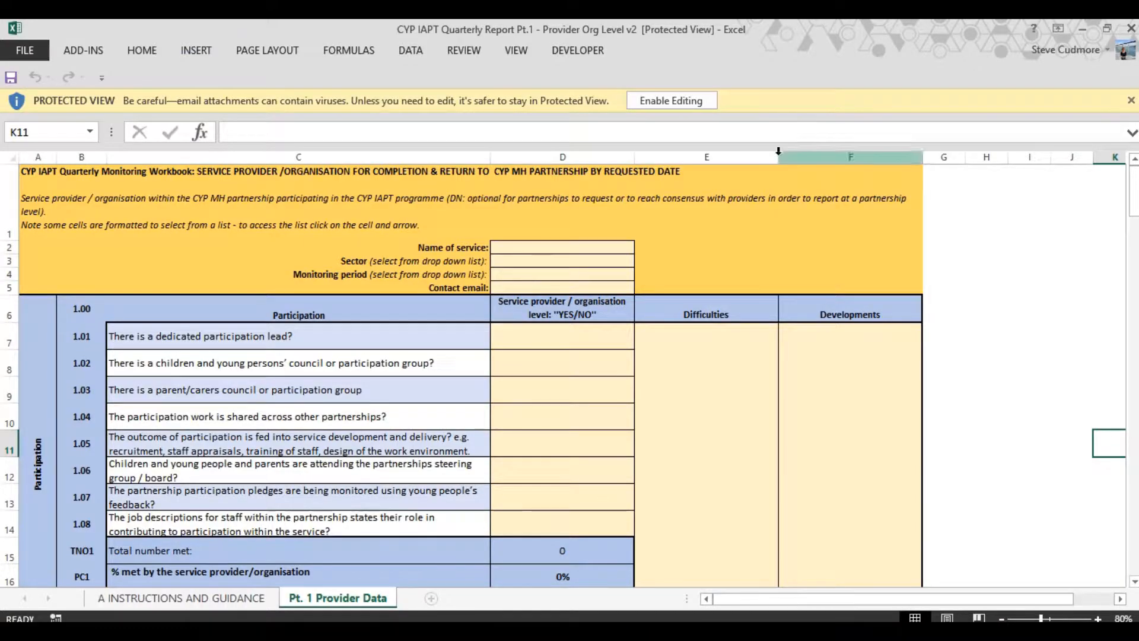
{"action": "left_click", "coordinate": [676, 101]}
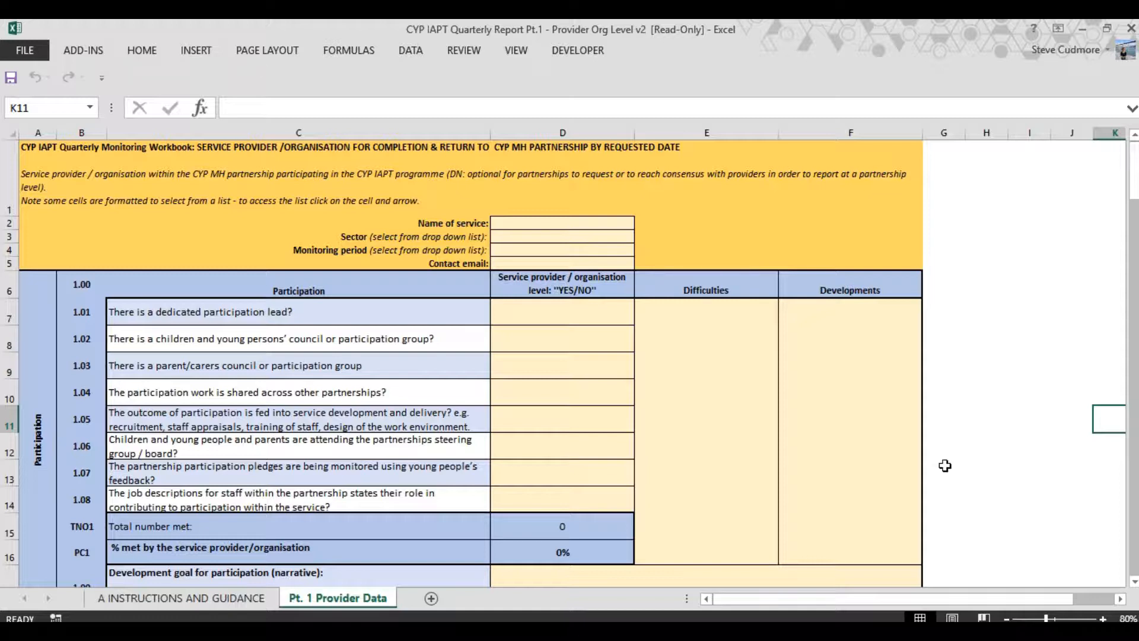
Try to edit the wording of participation question 1.07 about partnership pledges
{"action": "left_click", "coordinate": [325, 478]}
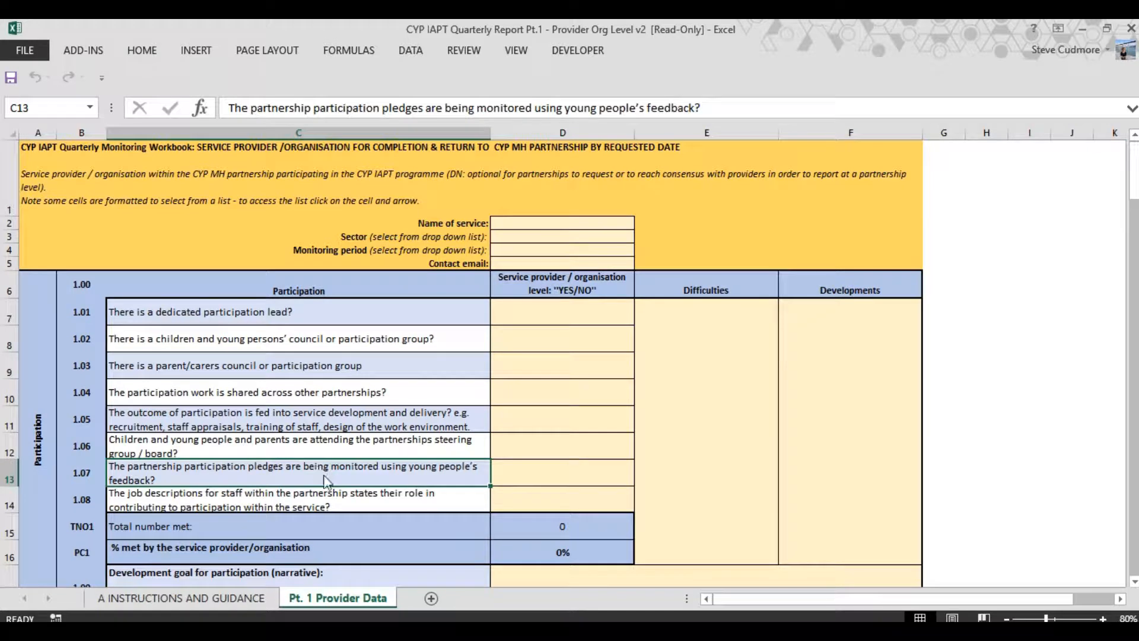
{"action": "double_click", "coordinate": [325, 479]}
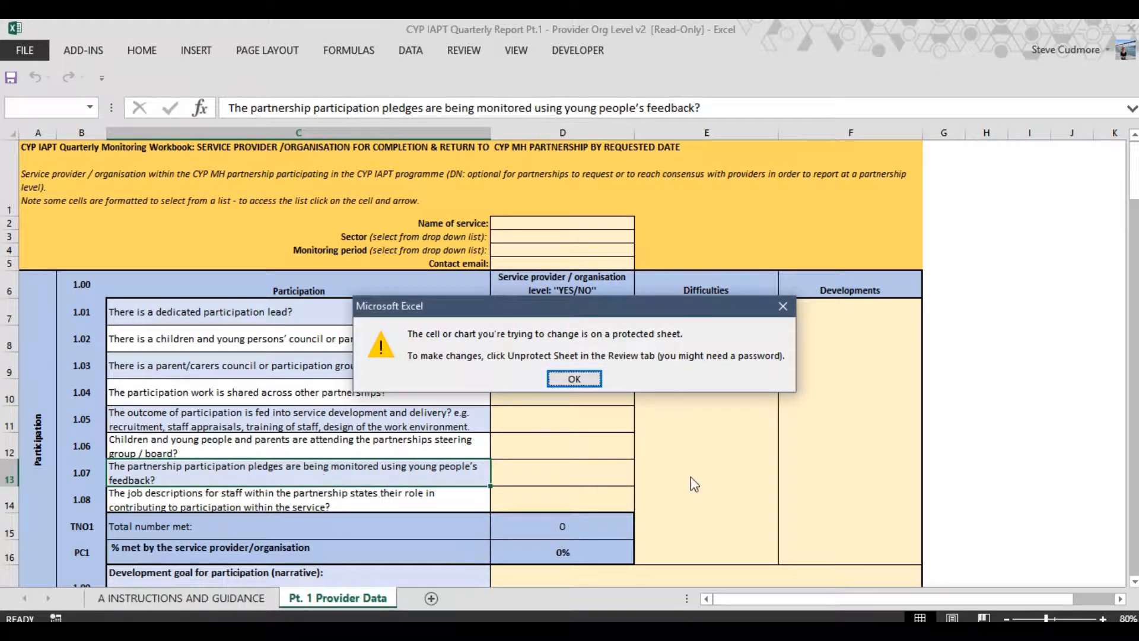
{"action": "left_click", "coordinate": [589, 383]}
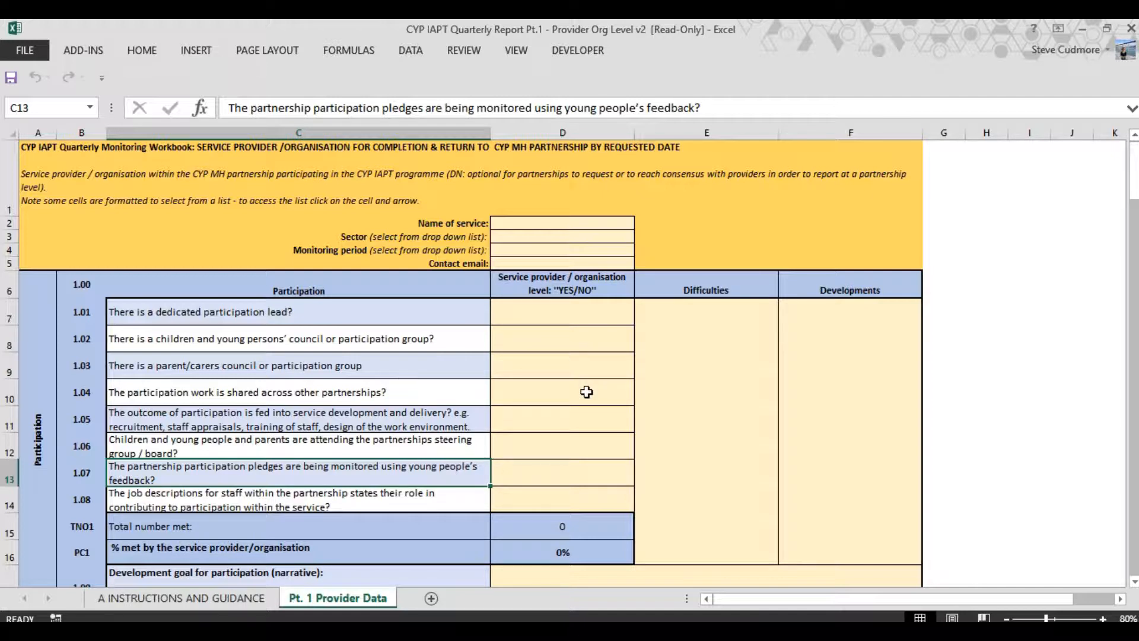
Enter Service 1 as the name of service and choose NHS as the sector
{"action": "left_click", "coordinate": [541, 223]}
{"action": "type", "text": "Servic"}
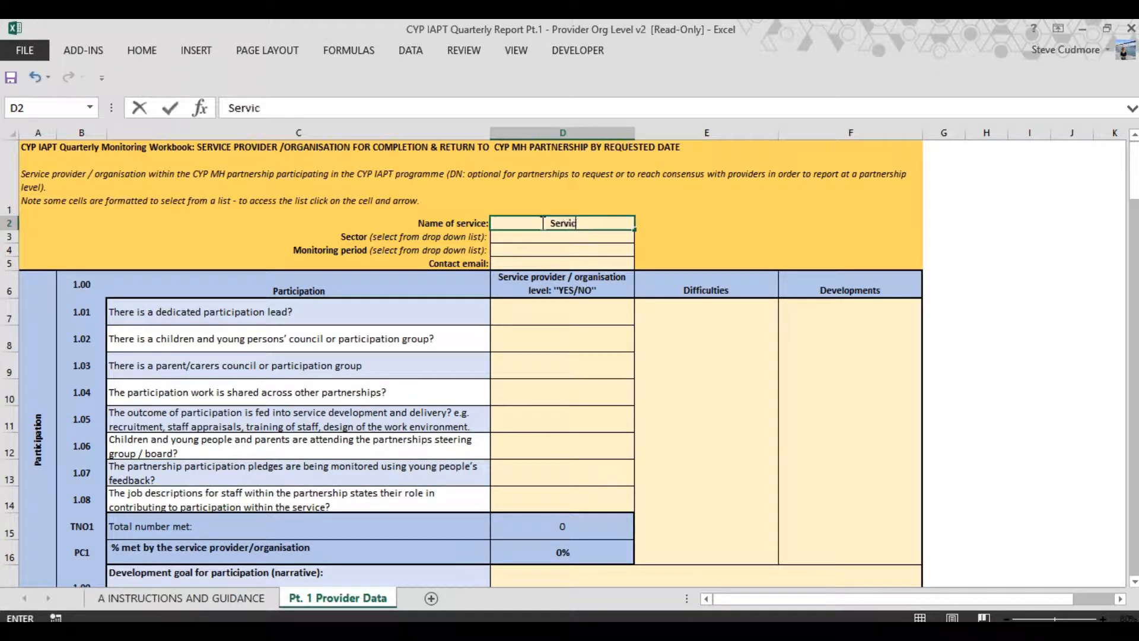
{"action": "type", "text": "e 1"}
{"action": "left_click", "coordinate": [518, 239]}
{"action": "left_click", "coordinate": [641, 237]}
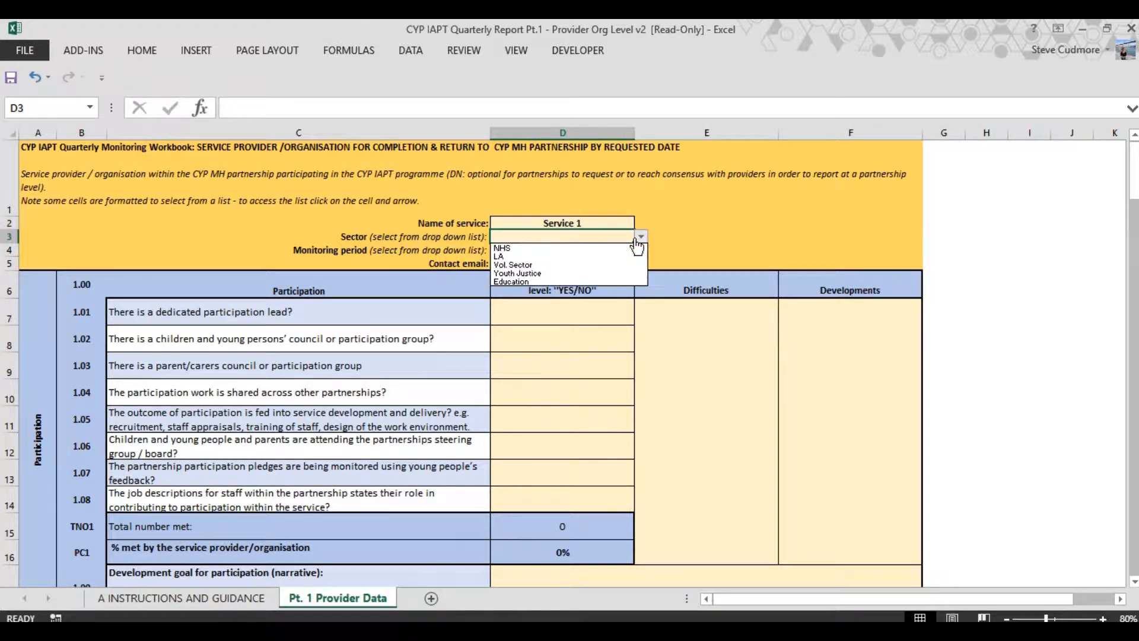
{"action": "left_click", "coordinate": [508, 249]}
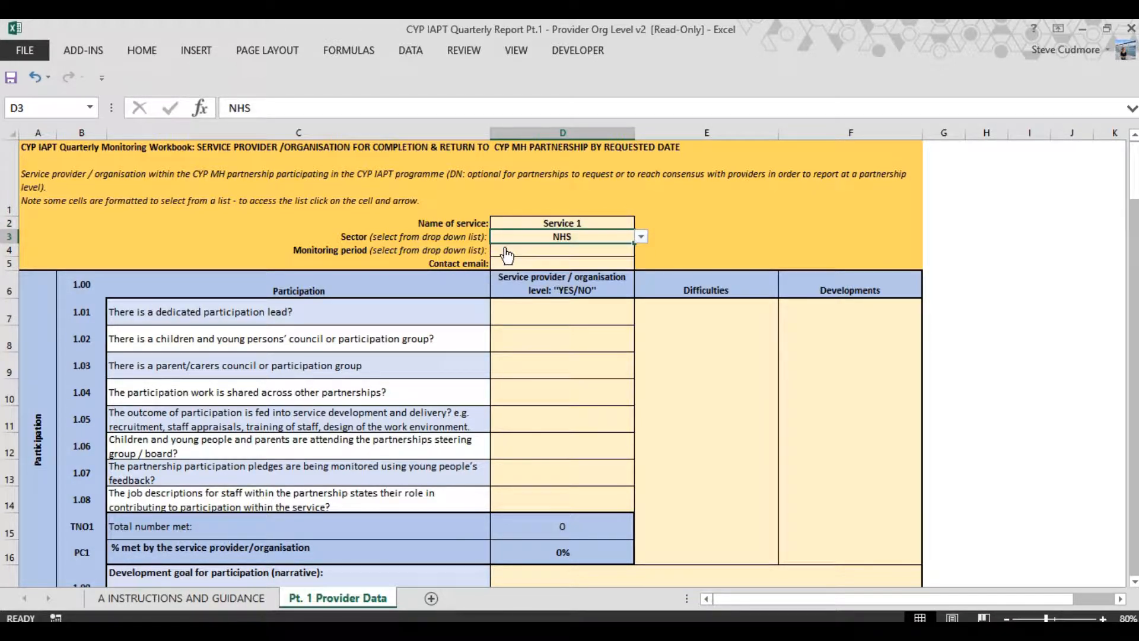
Set the monitoring period to Apr - Jun 2017 and fill in the contact email
{"action": "left_click", "coordinate": [606, 255]}
{"action": "left_click", "coordinate": [641, 250]}
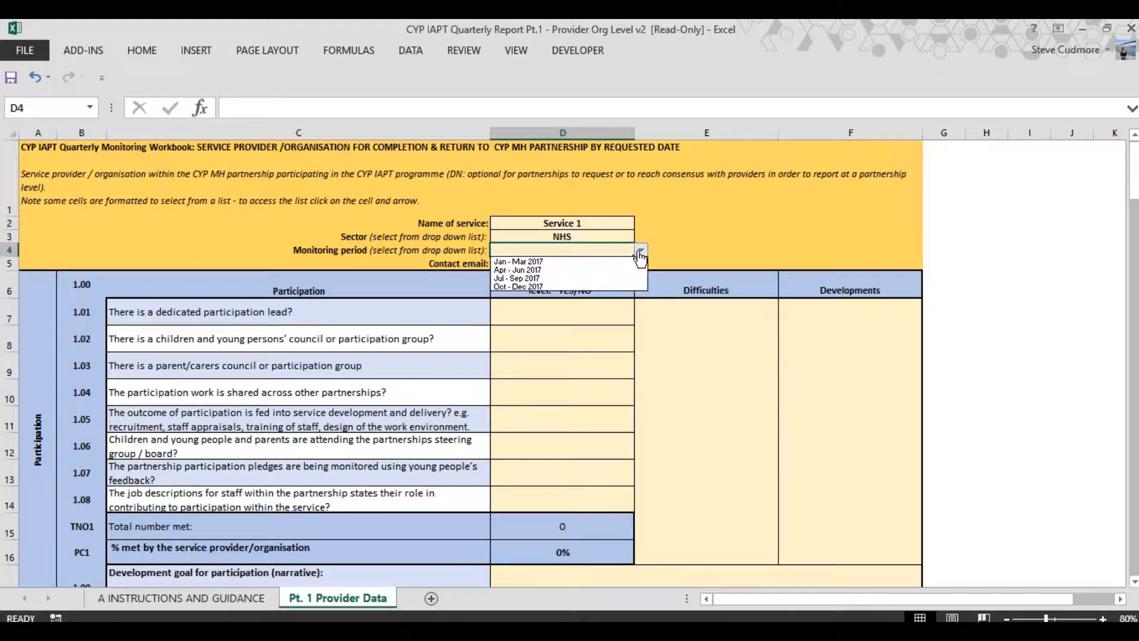
{"action": "left_click", "coordinate": [506, 270]}
{"action": "left_click", "coordinate": [502, 266]}
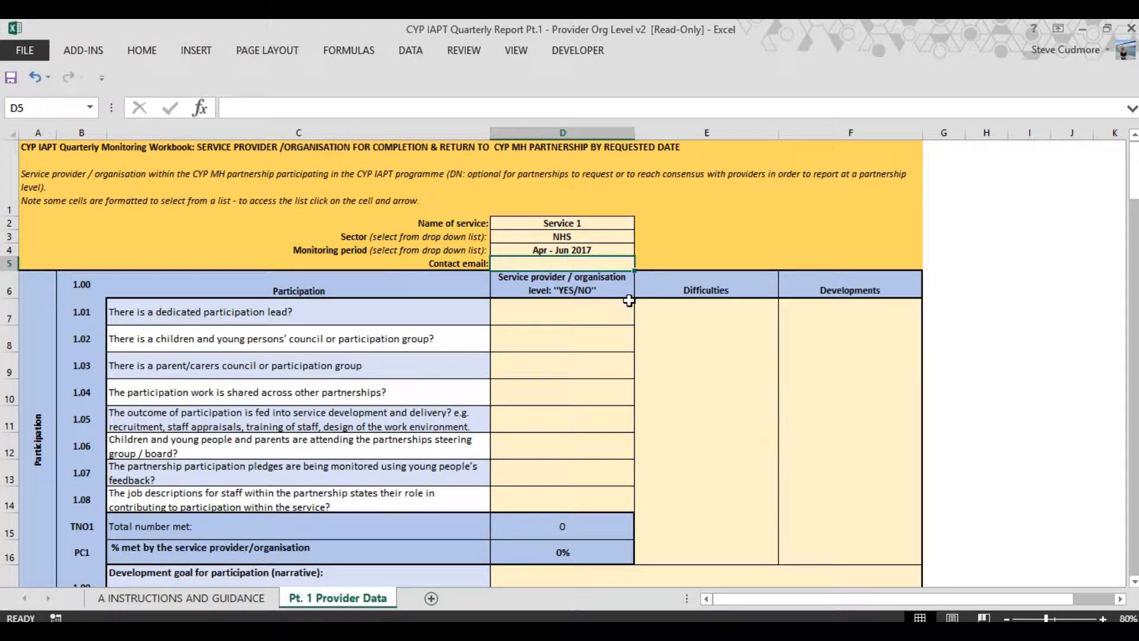
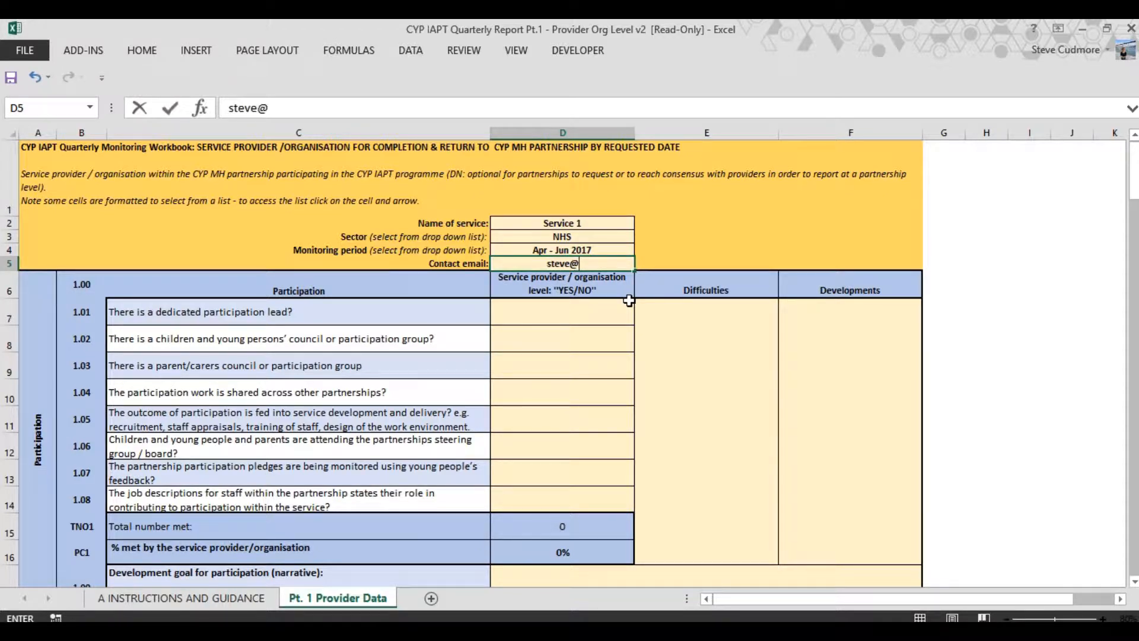
Answer participation questions 1.01 and 1.02 with Yes and question 1.03 with No
{"action": "left_click", "coordinate": [517, 305]}
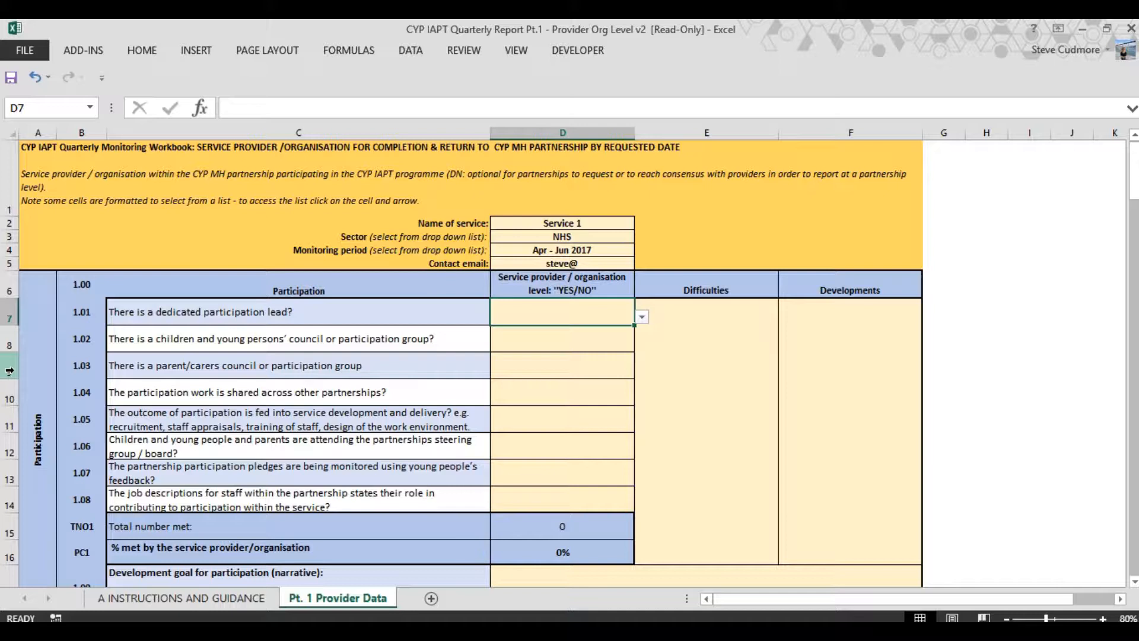
{"action": "left_click", "coordinate": [643, 318]}
{"action": "left_click", "coordinate": [559, 330]}
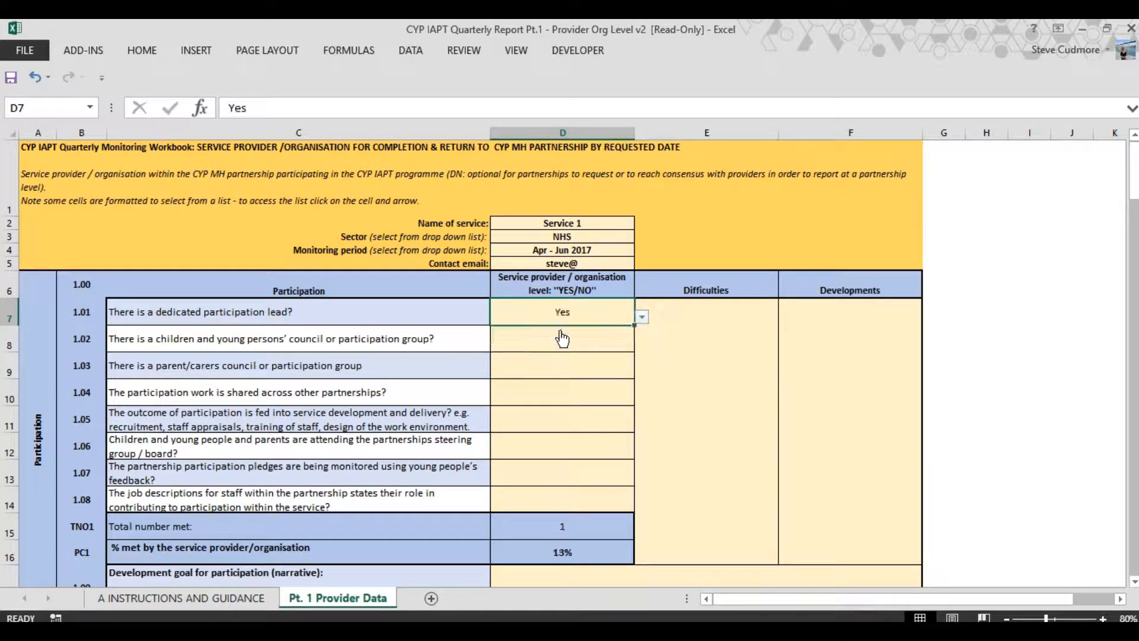
{"action": "left_click", "coordinate": [557, 337]}
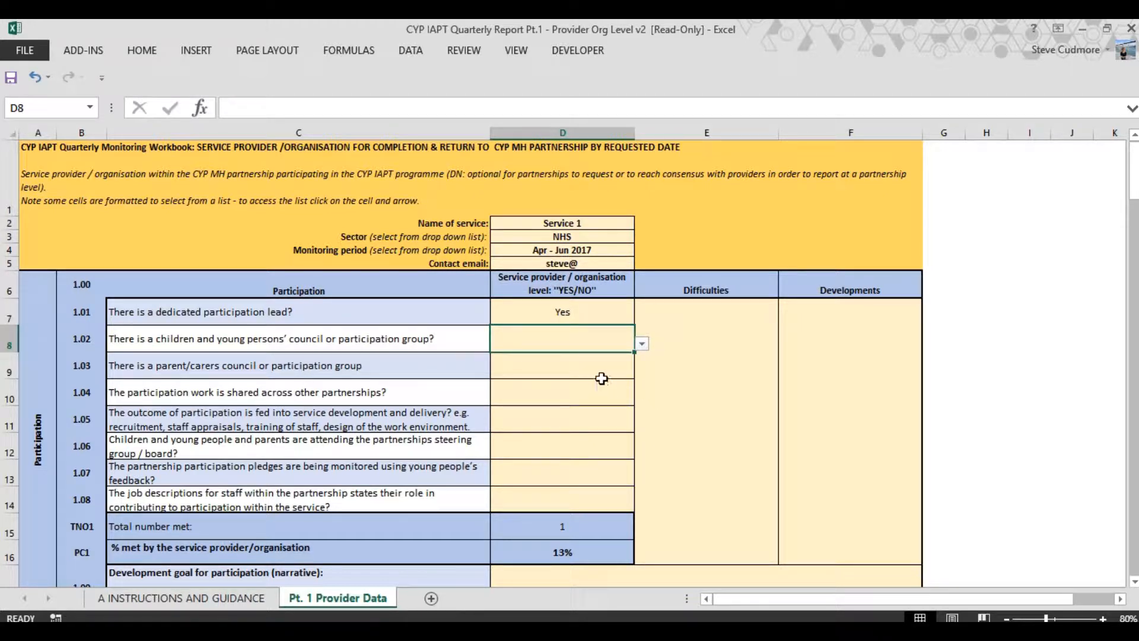
{"action": "left_click", "coordinate": [642, 344]}
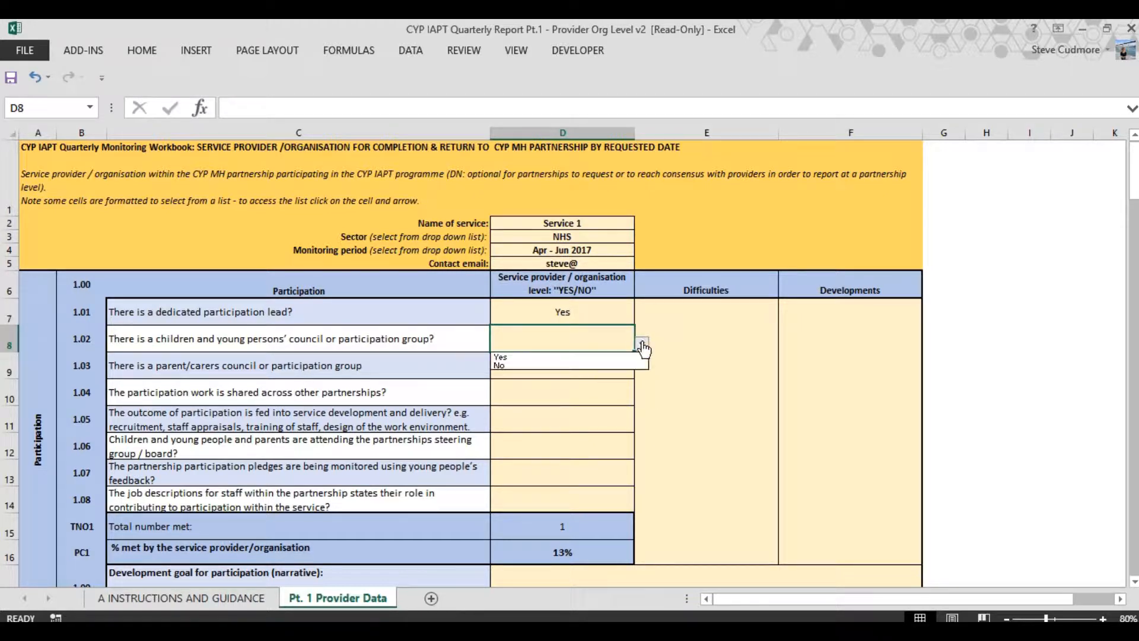
{"action": "left_click", "coordinate": [512, 359]}
{"action": "left_click", "coordinate": [513, 362]}
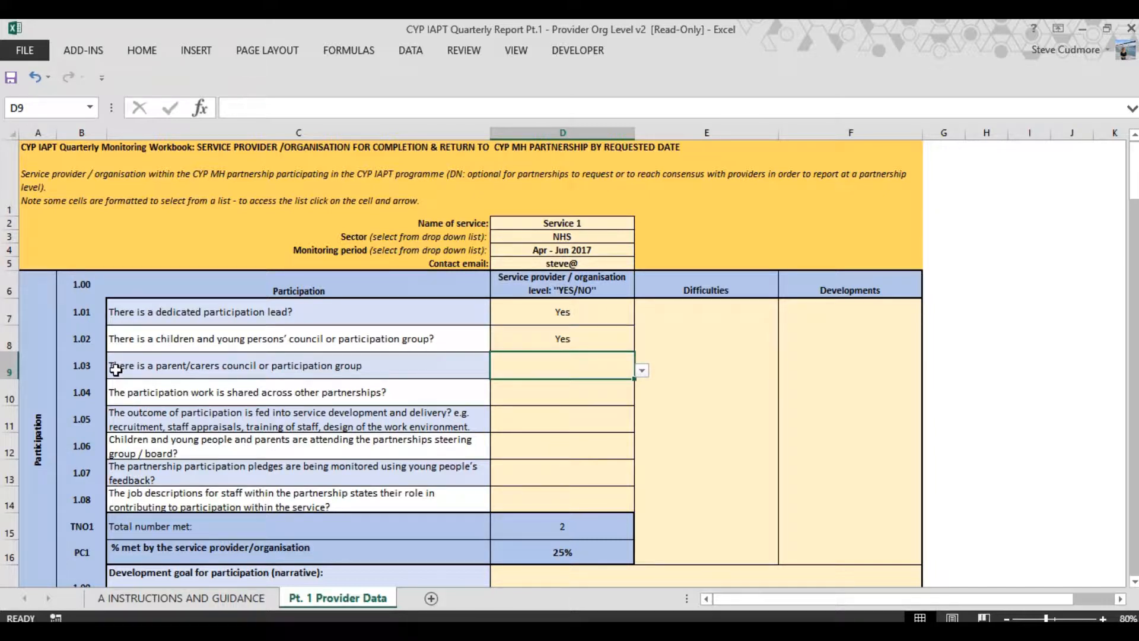
{"action": "left_click", "coordinate": [642, 370]}
{"action": "left_click", "coordinate": [509, 392]}
Answer participation questions 1.04 through 1.08 with Yes and check the percentage-met formula
{"action": "left_click", "coordinate": [587, 403]}
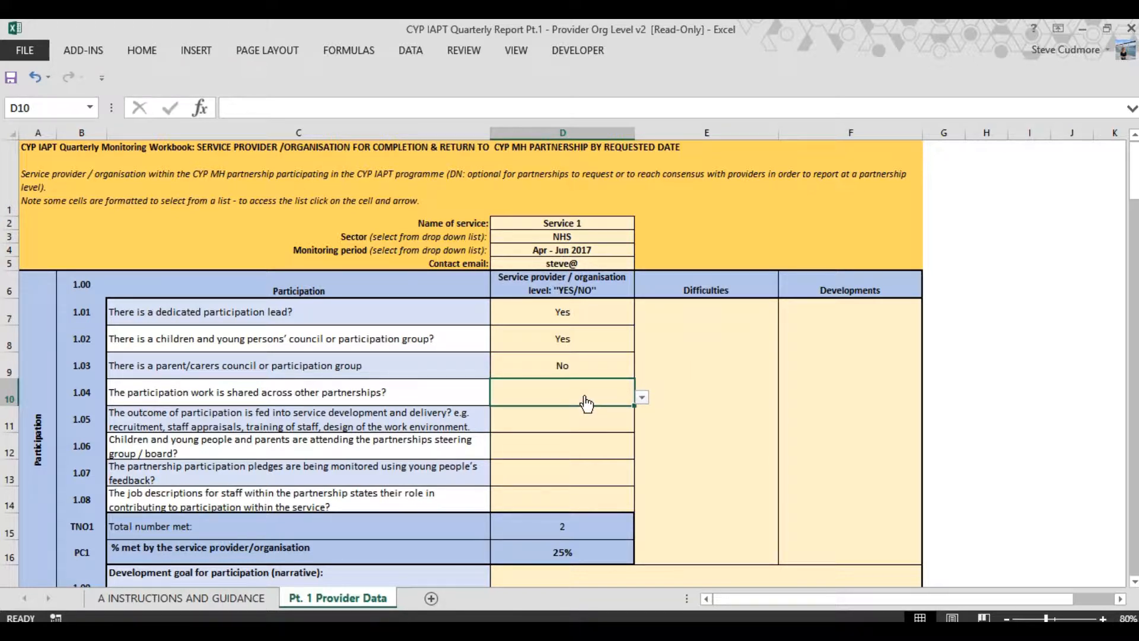
{"action": "type", "text": "yes"}
{"action": "key", "text": "Return"}
{"action": "type", "text": "yes"}
{"action": "key", "text": "Return"}
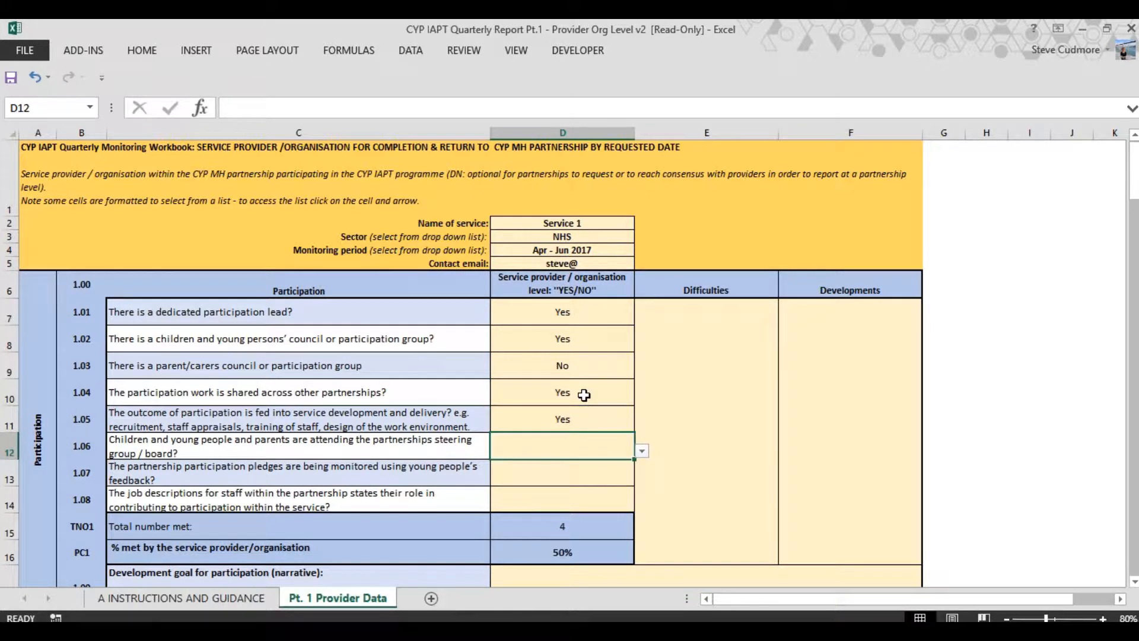
{"action": "type", "text": "yes"}
{"action": "key", "text": "Return"}
{"action": "type", "text": "yes"}
{"action": "key", "text": "Return"}
{"action": "type", "text": "yes"}
{"action": "key", "text": "Return"}
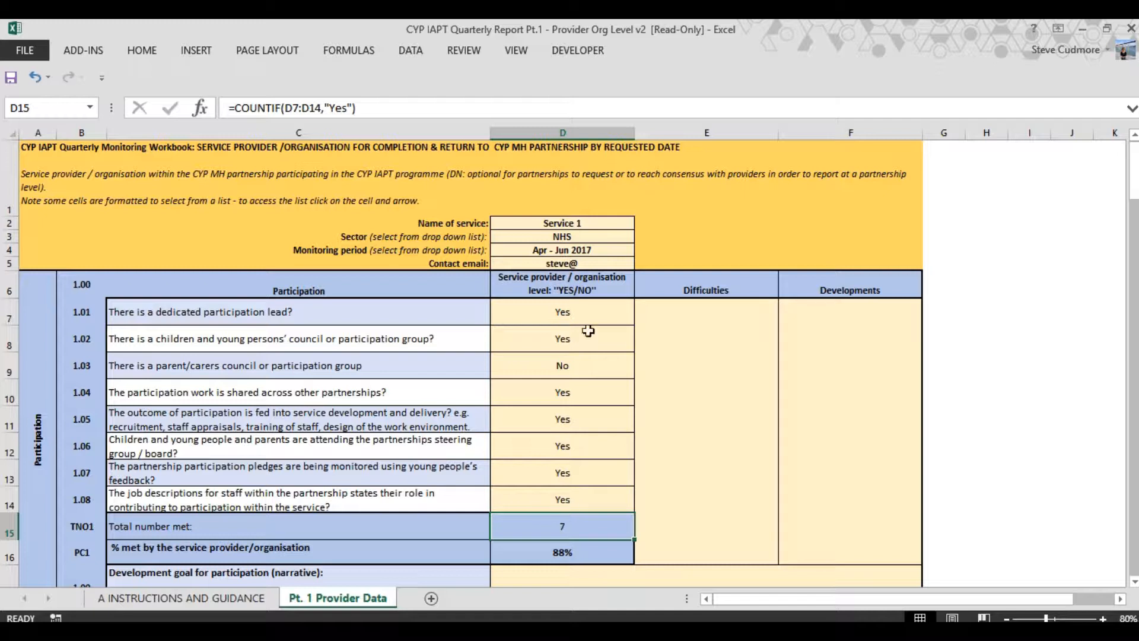
{"action": "left_click", "coordinate": [594, 552]}
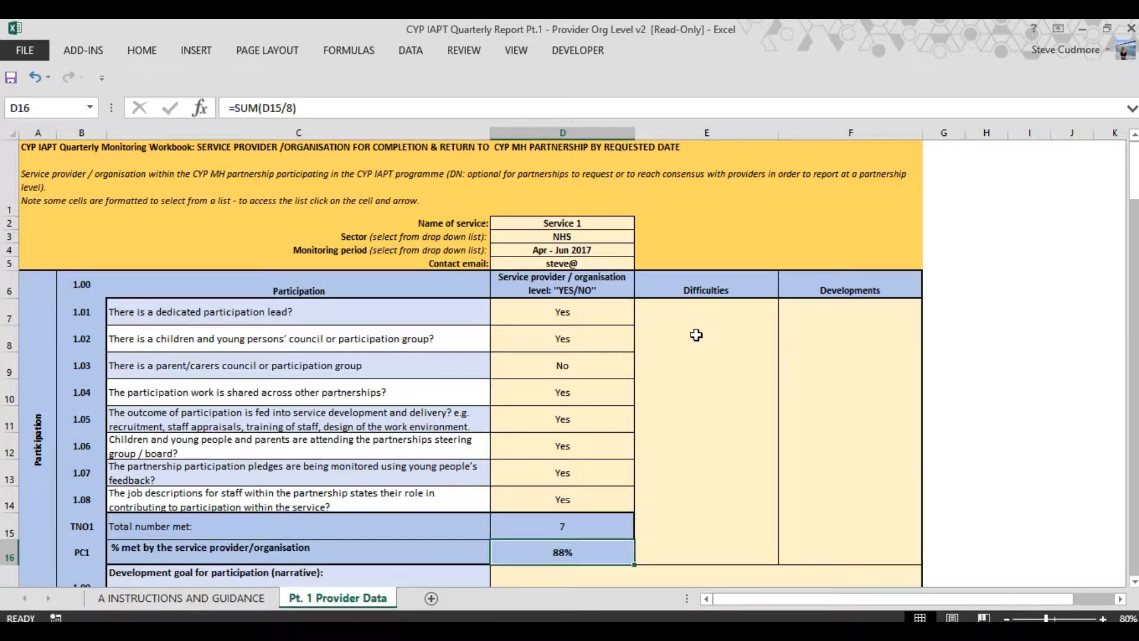
Enter the sample text asdfasd under Difficulties and sdfasdfass under Developments for the Participation section
{"action": "left_click", "coordinate": [742, 382]}
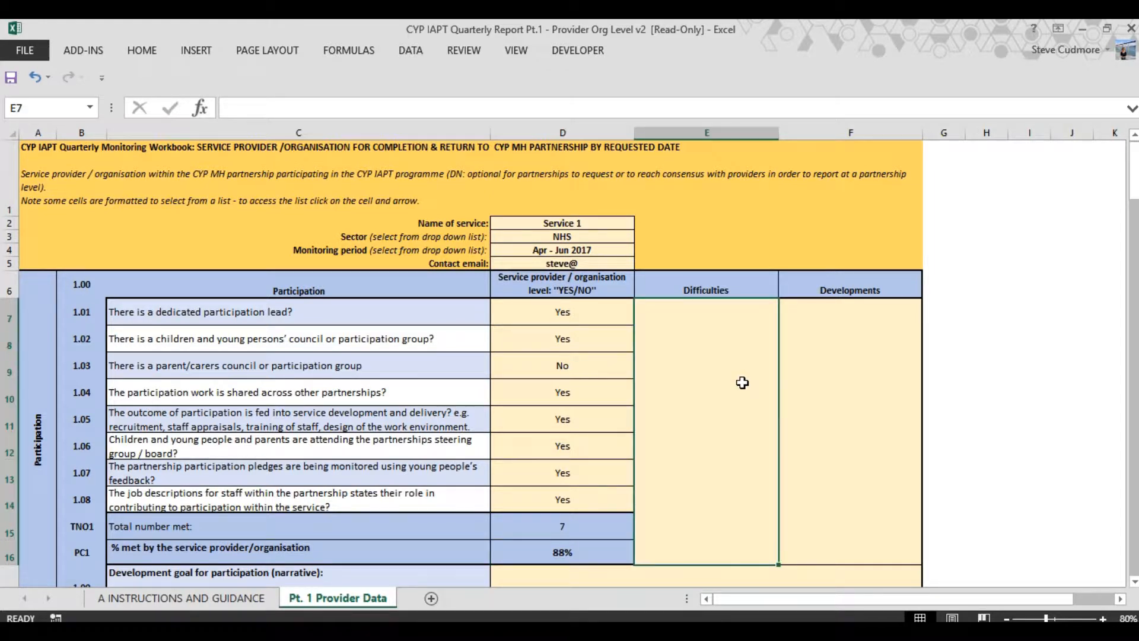
{"action": "type", "text": "asdfasd"}
{"action": "key", "text": "Tab"}
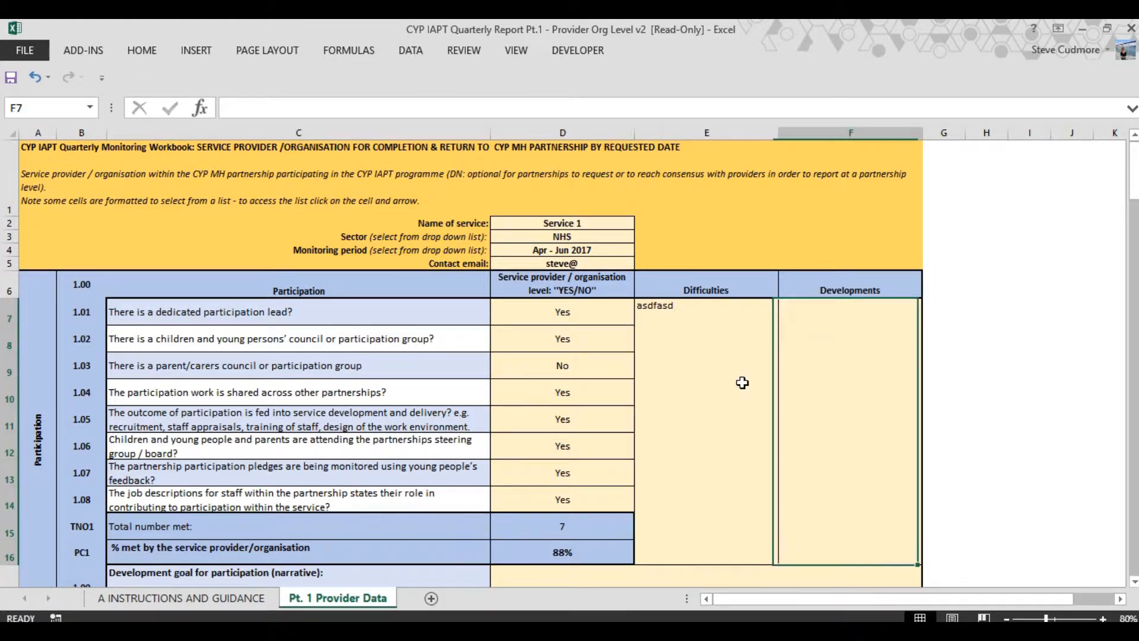
{"action": "type", "text": "sdfasdfass"}
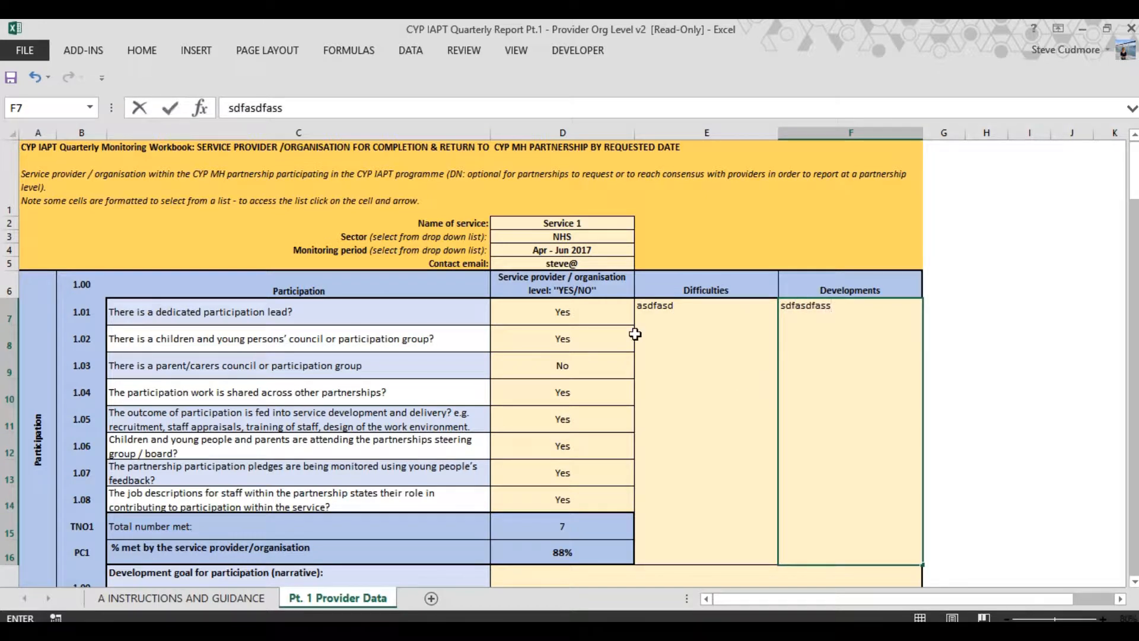
Enter the sample text dfgsdfgasdgf as the development goal for participation (1.09)
{"action": "scroll", "coordinate": [647, 356], "scroll_direction": "down", "scroll_amount": 1}
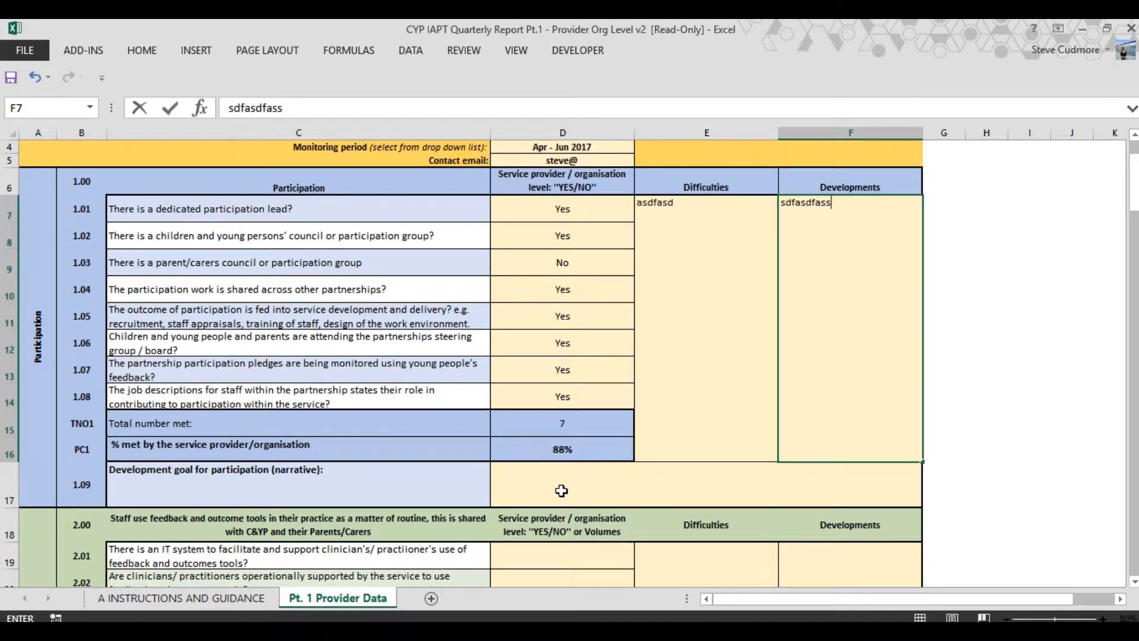
{"action": "left_click", "coordinate": [562, 491]}
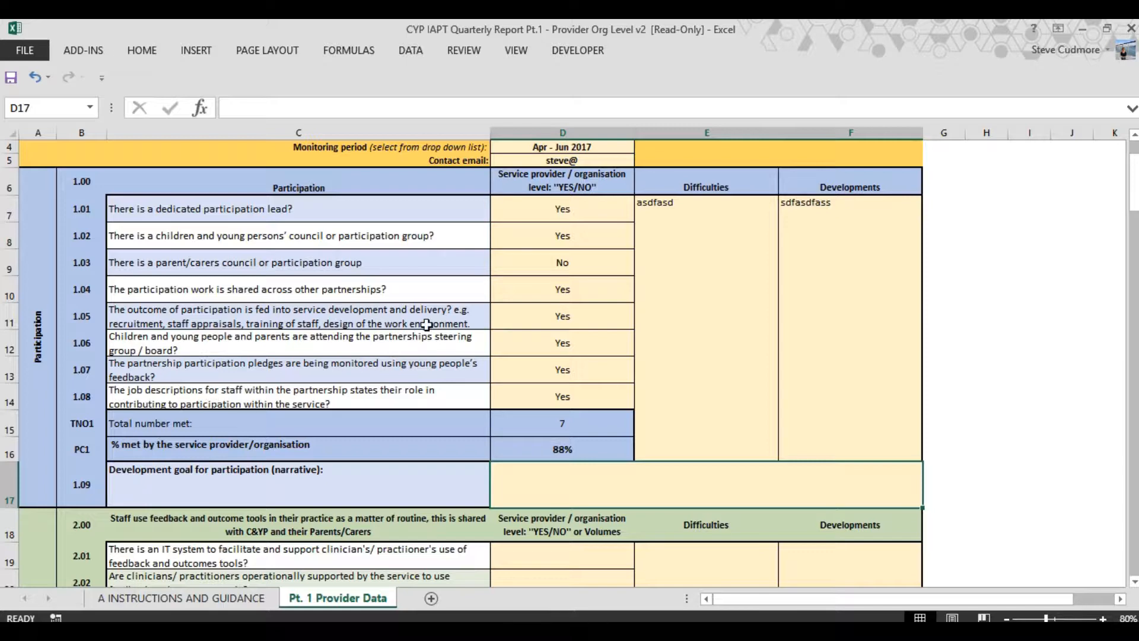
{"action": "type", "text": "dfgsdfgasdgf"}
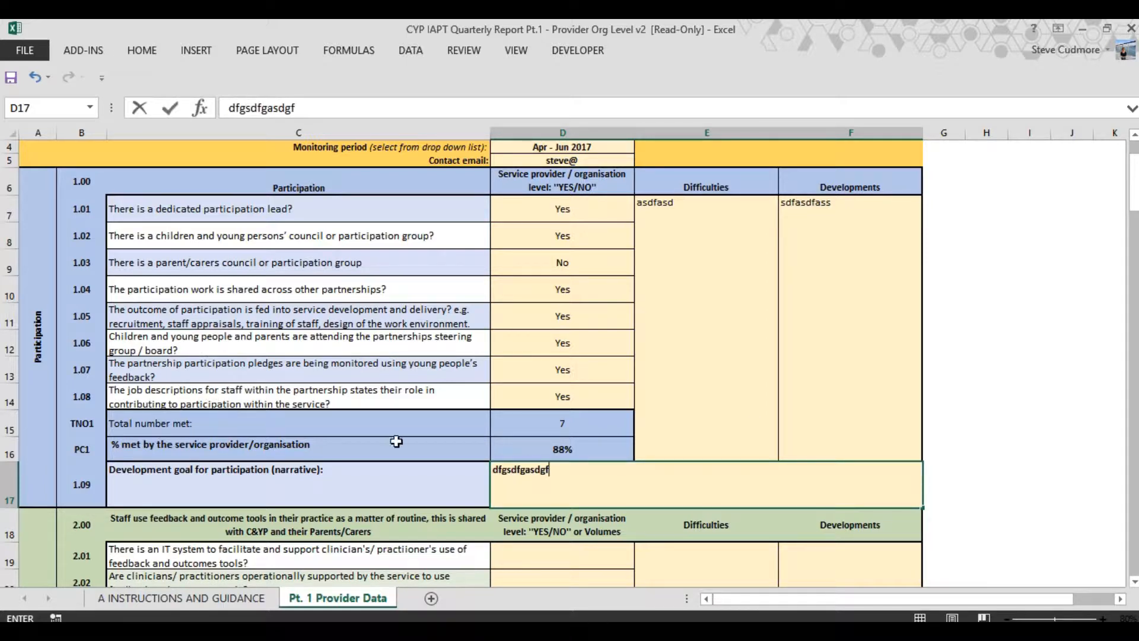
Answer questions 2.01 and 2.02 on IT and operational support for feedback and outcomes tools with Yes
{"action": "scroll", "coordinate": [396, 441], "scroll_direction": "down", "scroll_amount": 3}
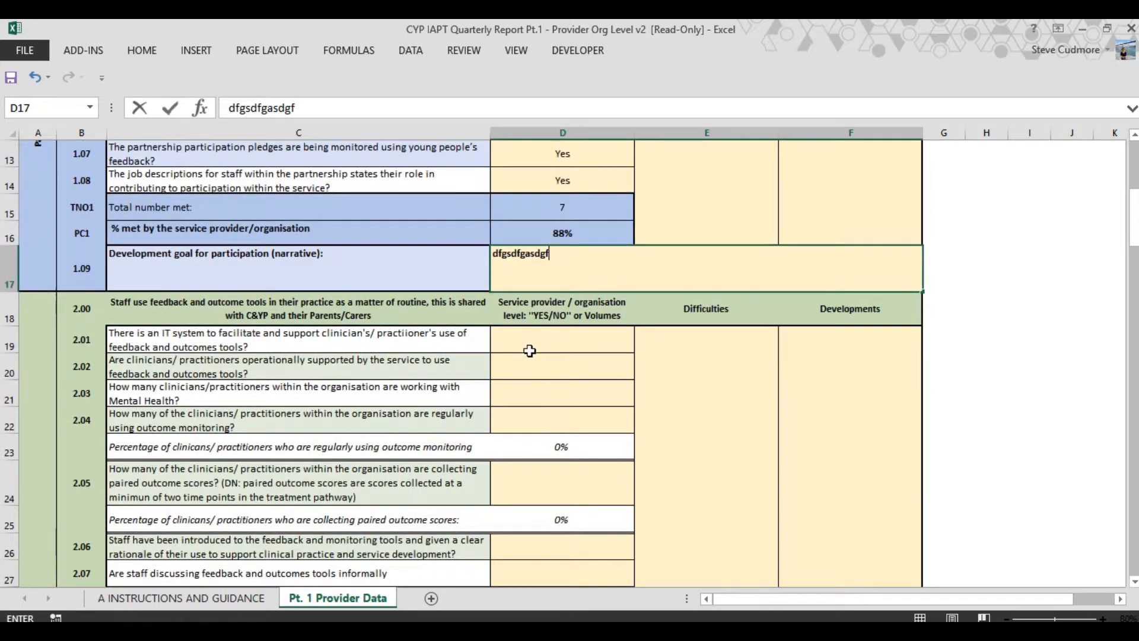
{"action": "left_click", "coordinate": [530, 350]}
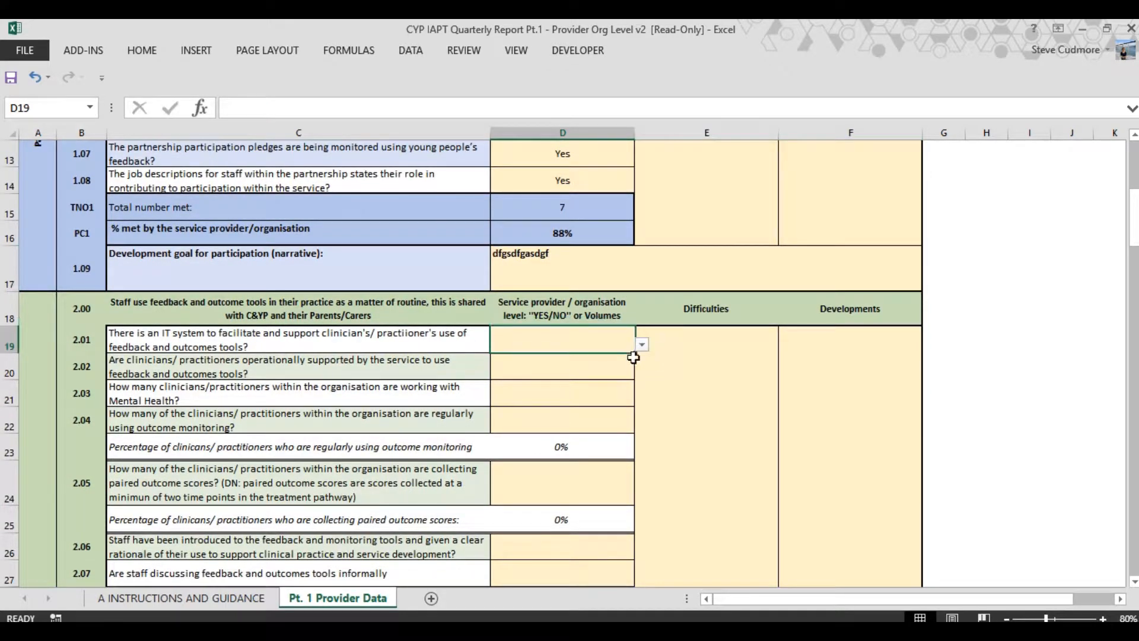
{"action": "left_click", "coordinate": [641, 345]}
{"action": "left_click", "coordinate": [566, 361]}
{"action": "left_click", "coordinate": [569, 371]}
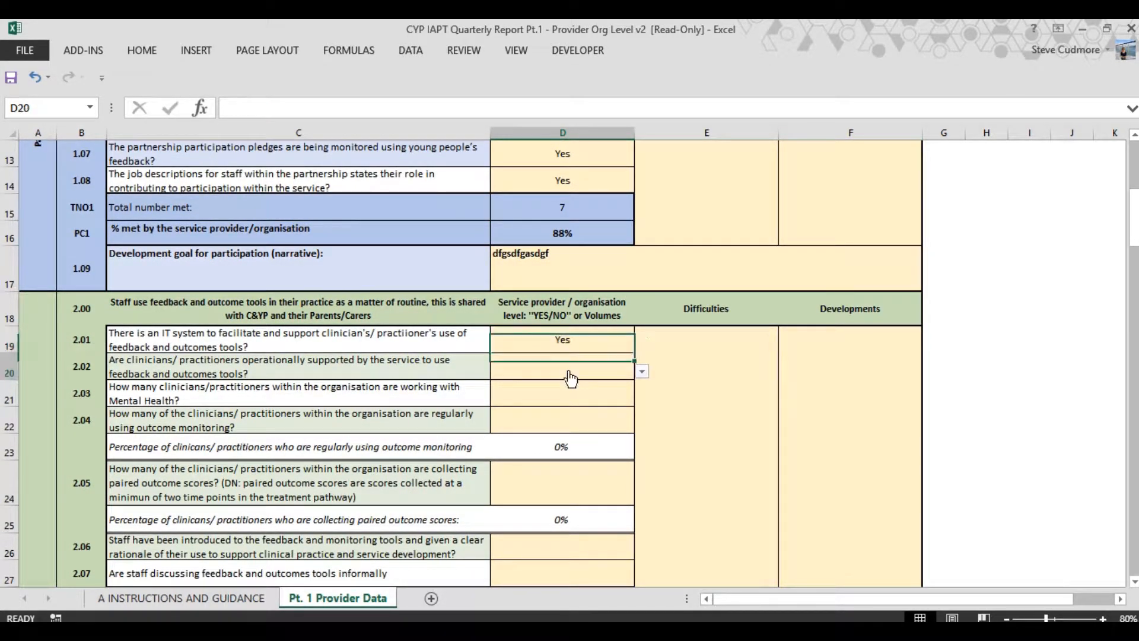
{"action": "left_click", "coordinate": [642, 372]}
{"action": "left_click", "coordinate": [563, 393]}
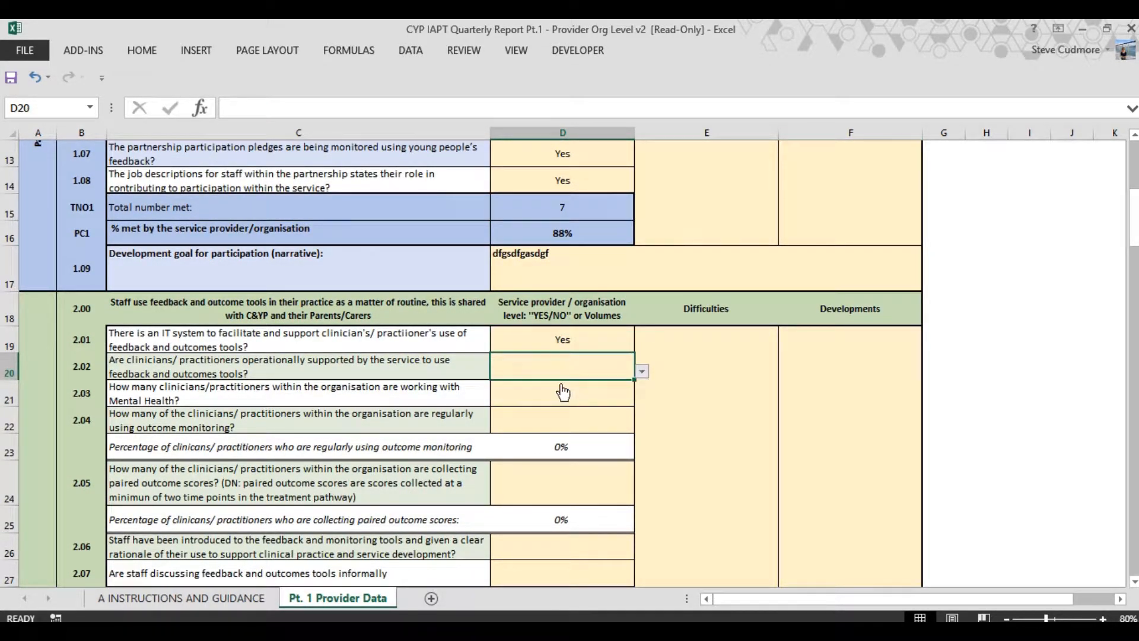
Enter 5 clinicians working with Mental Health for question 2.03 and 2 regularly using outcome monitoring for 2.04
{"action": "left_click", "coordinate": [295, 396]}
{"action": "left_click", "coordinate": [536, 397]}
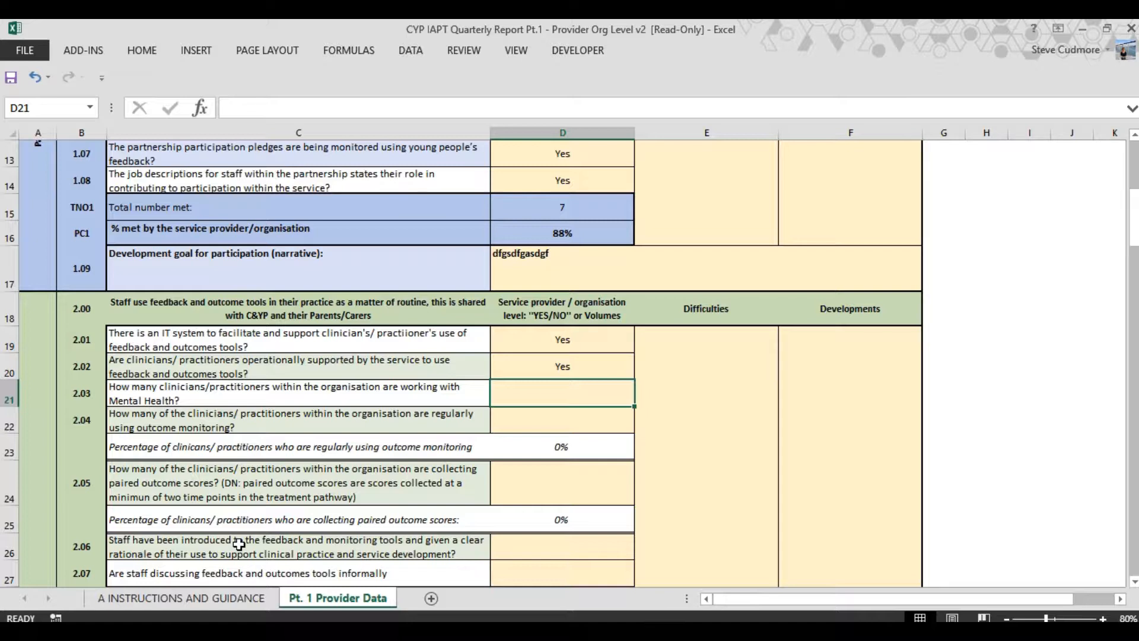
{"action": "type", "text": "5"}
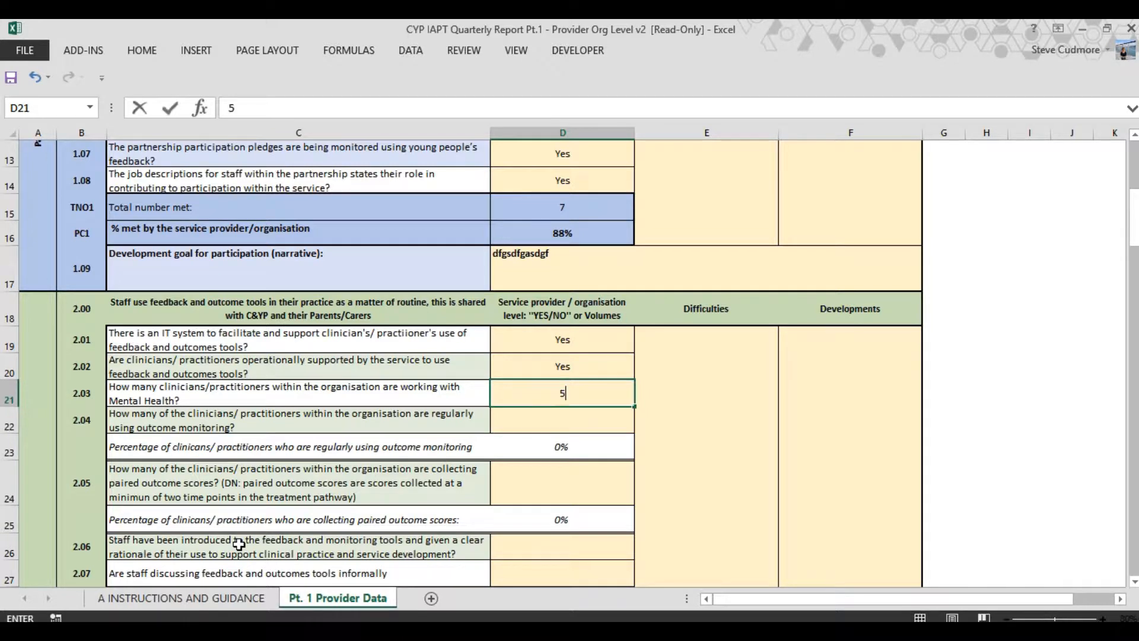
{"action": "key", "text": "Return"}
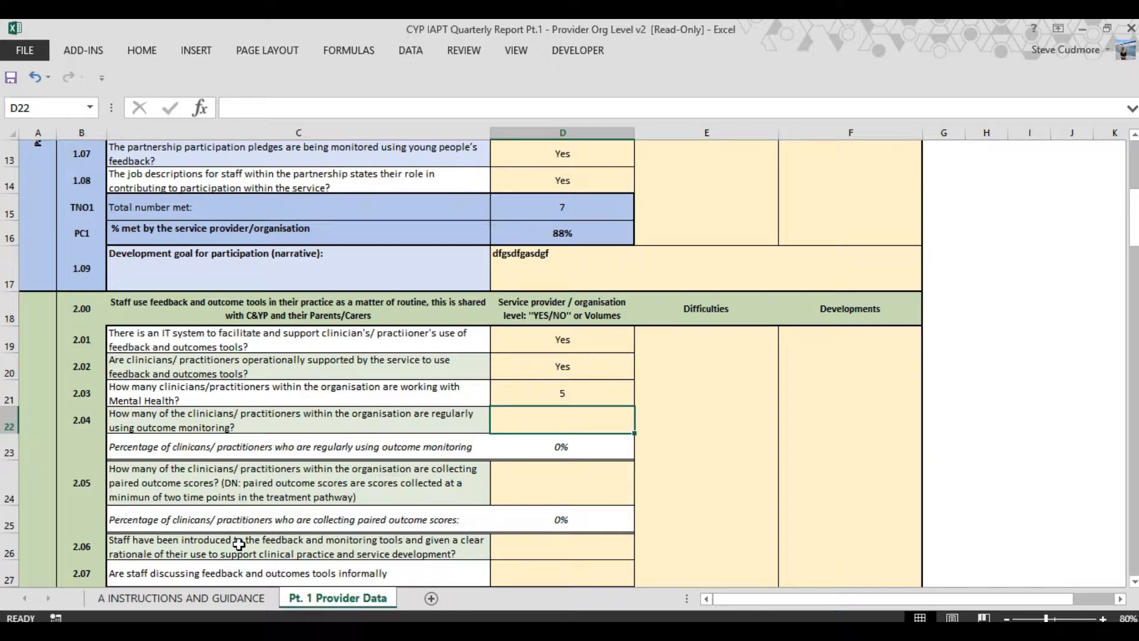
{"action": "type", "text": "2"}
{"action": "key", "text": "Return"}
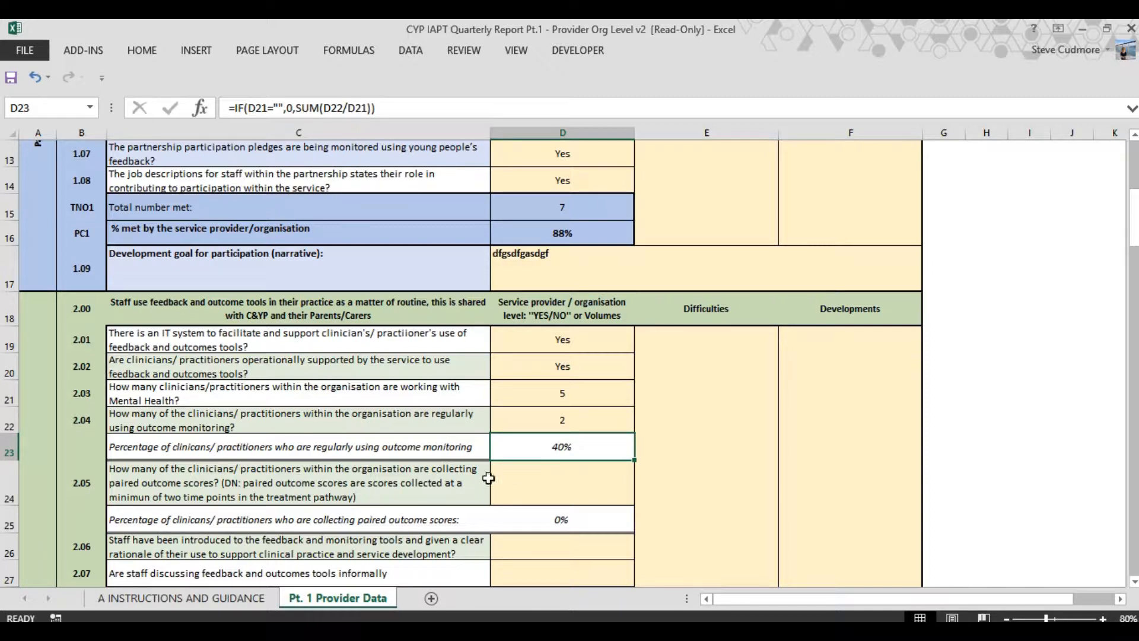
Enter 1 as the number of clinicians collecting paired outcome scores for question 2.05
{"action": "left_click", "coordinate": [549, 487]}
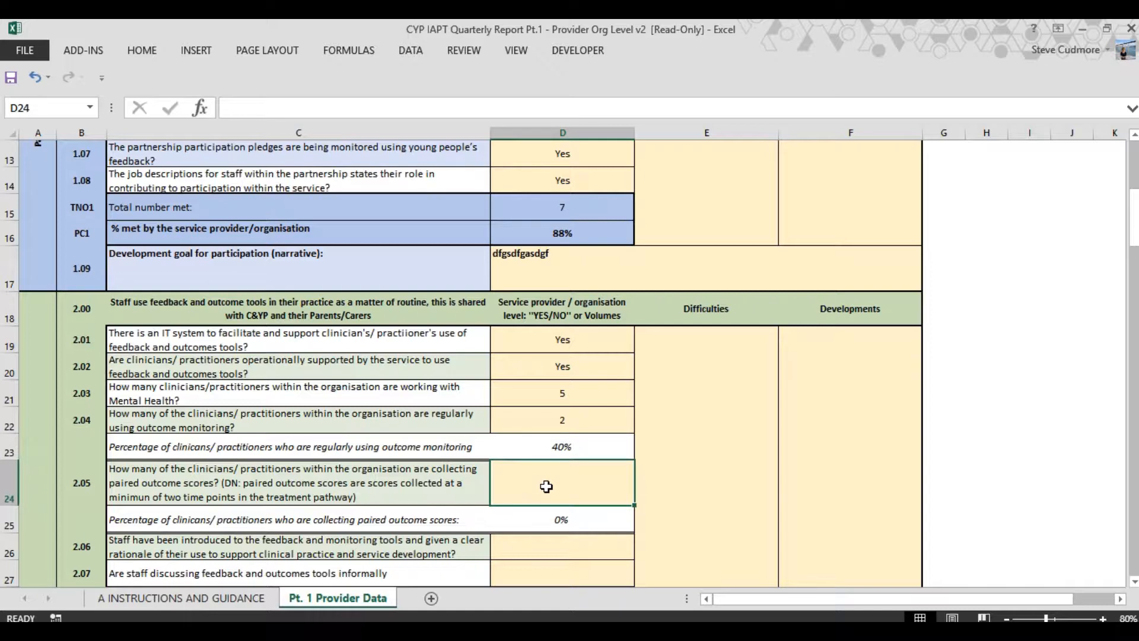
{"action": "type", "text": "1"}
{"action": "key", "text": "Return"}
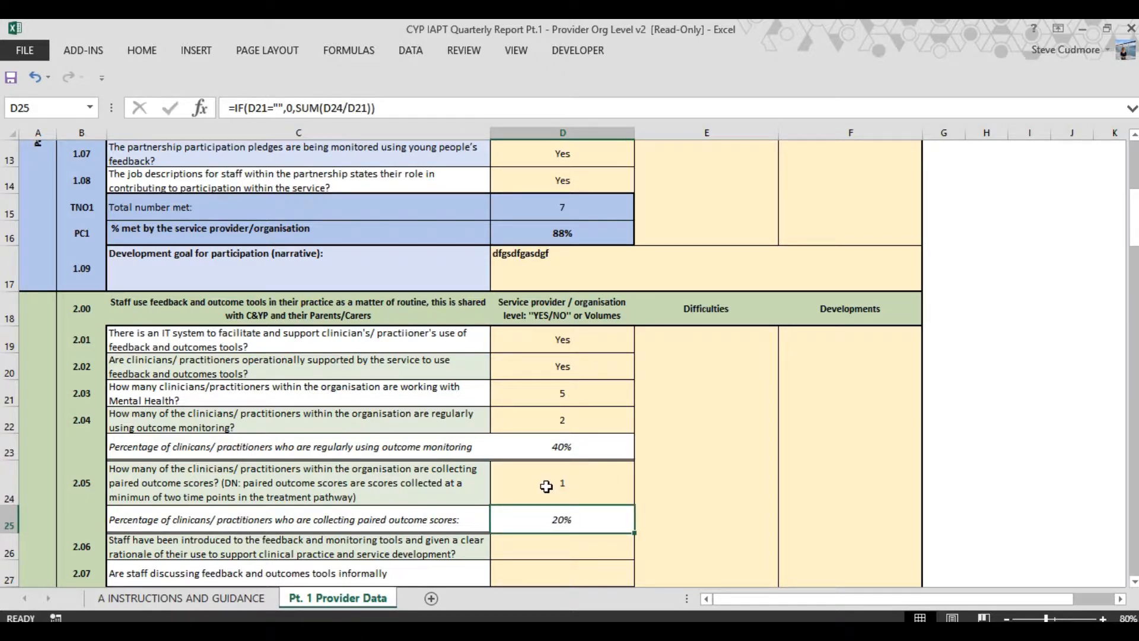
Review the remaining feedback and outcome tools questions, their Difficulties and Developments fields, and the supervision section that follows
{"action": "scroll", "coordinate": [516, 472], "scroll_direction": "down", "scroll_amount": 5}
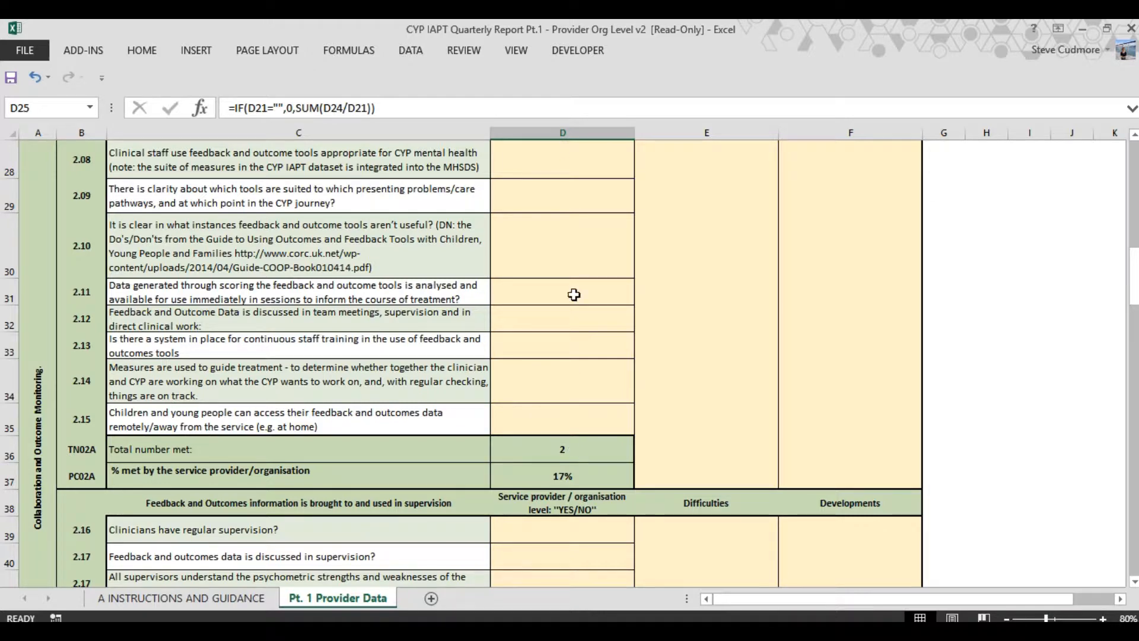
{"action": "scroll", "coordinate": [627, 385], "scroll_direction": "up", "scroll_amount": 4}
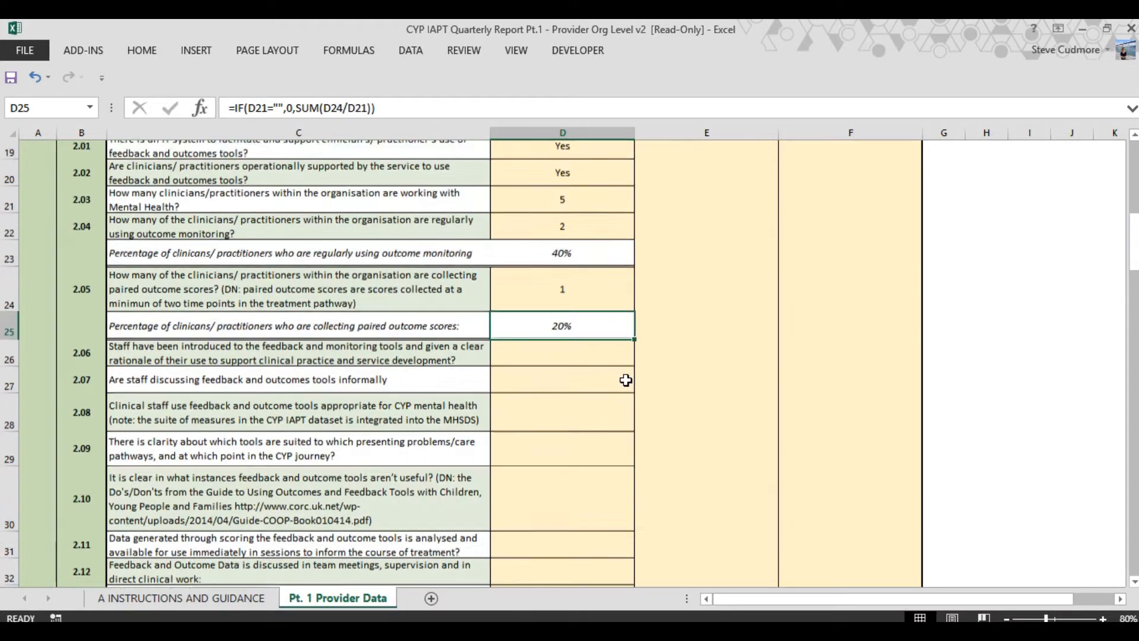
{"action": "left_click", "coordinate": [723, 368]}
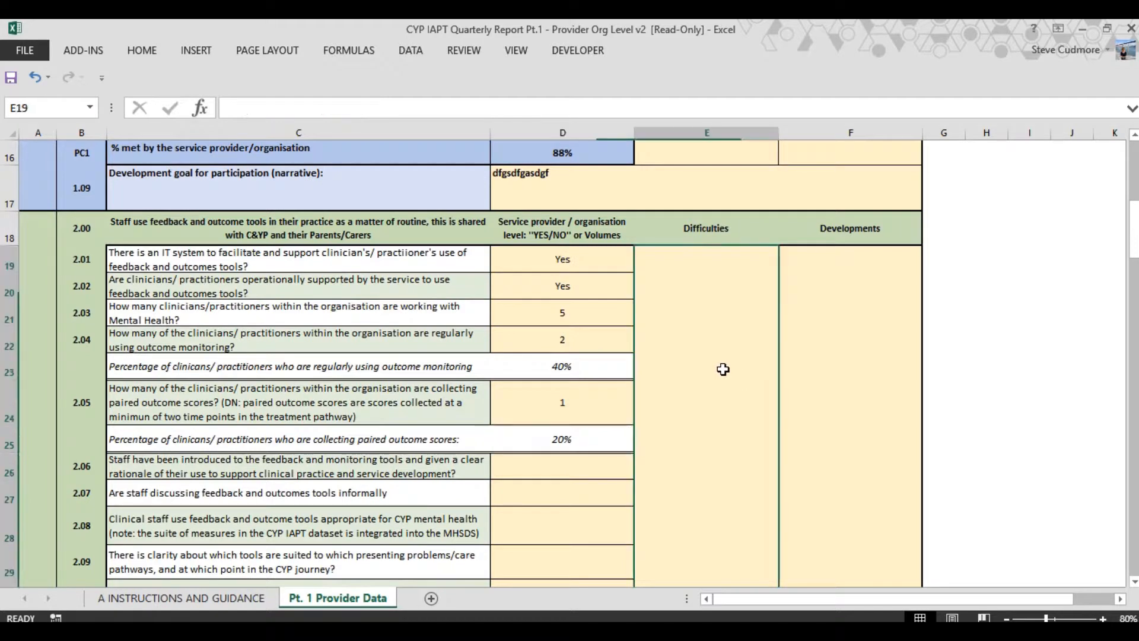
{"action": "left_click", "coordinate": [808, 369]}
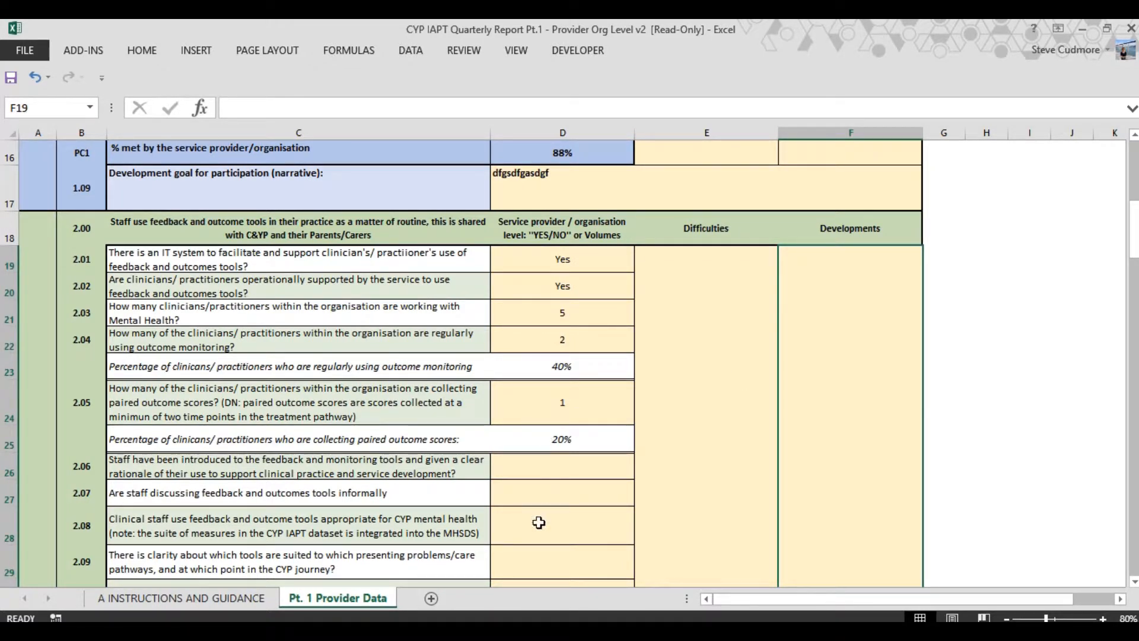
{"action": "left_click", "coordinate": [717, 387]}
{"action": "left_click", "coordinate": [832, 385]}
{"action": "scroll", "coordinate": [647, 408], "scroll_direction": "down", "scroll_amount": 7}
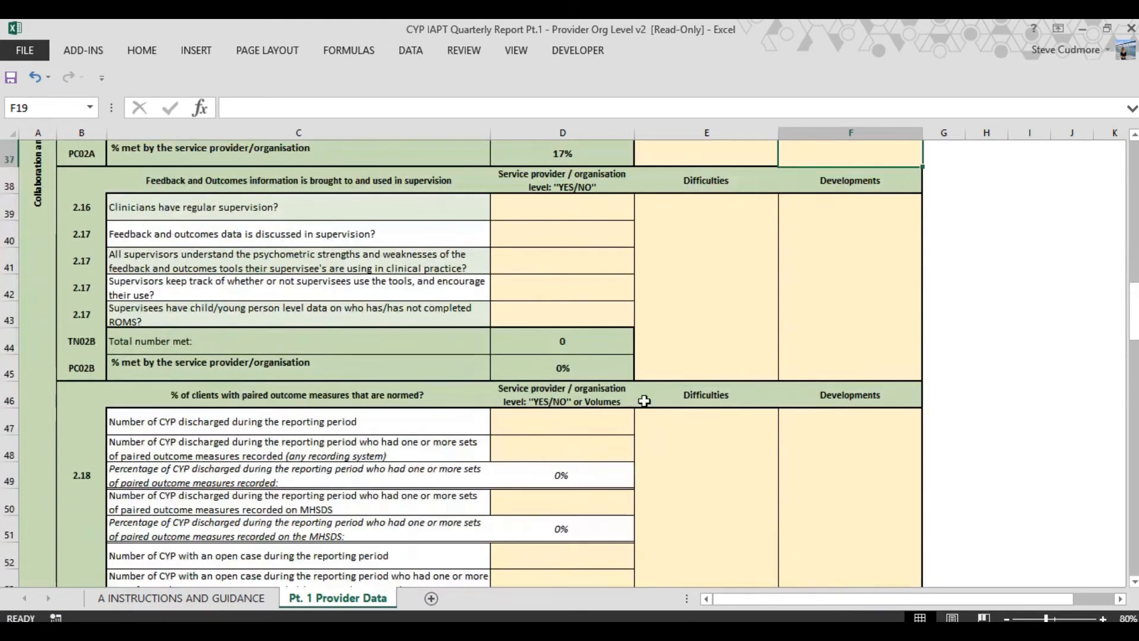
{"action": "scroll", "coordinate": [725, 302], "scroll_direction": "down", "scroll_amount": 3}
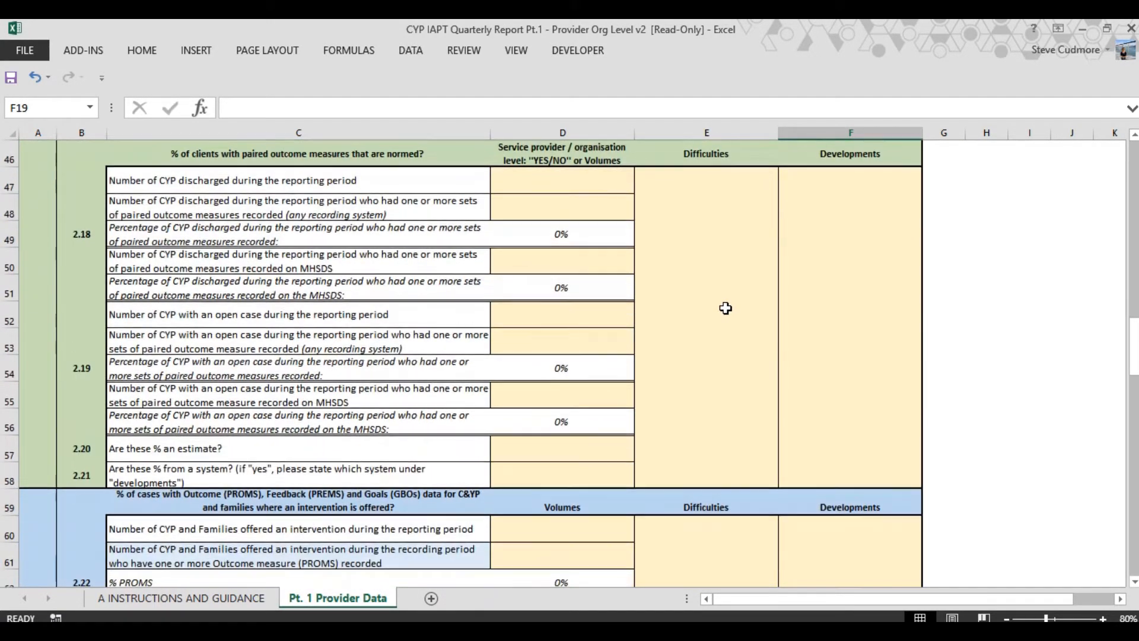
{"action": "scroll", "coordinate": [725, 308], "scroll_direction": "down", "scroll_amount": 2}
{"action": "scroll", "coordinate": [725, 308], "scroll_direction": "up", "scroll_amount": 3}
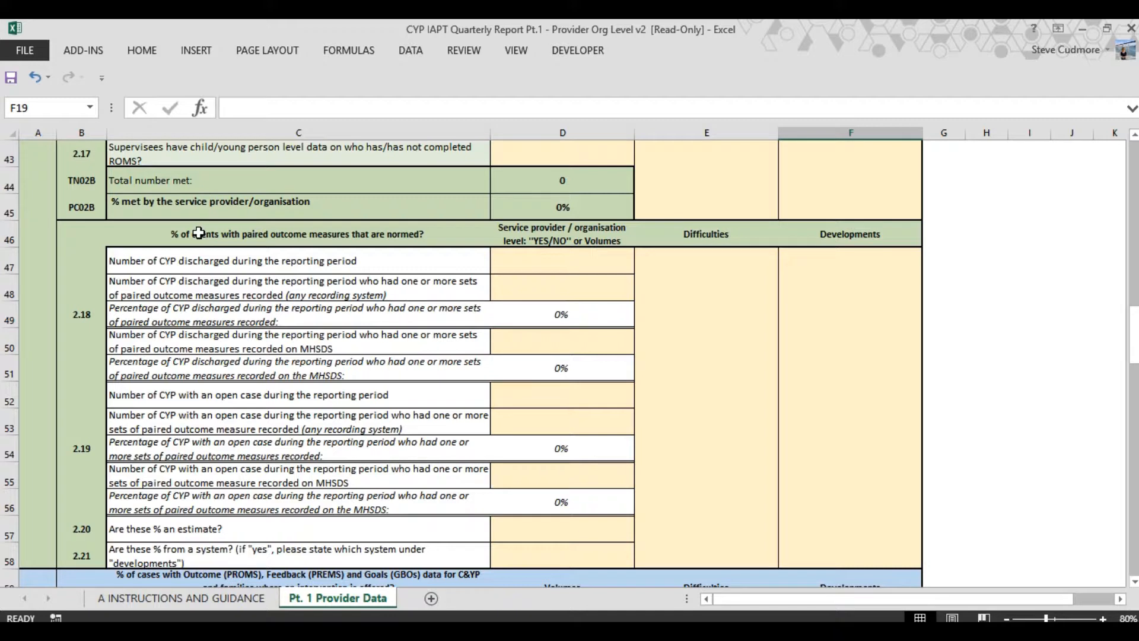
Examine the volume entry cells for discharged and open-case CYP with paired outcome measures in 2.18 and 2.19
{"action": "left_click", "coordinate": [569, 267]}
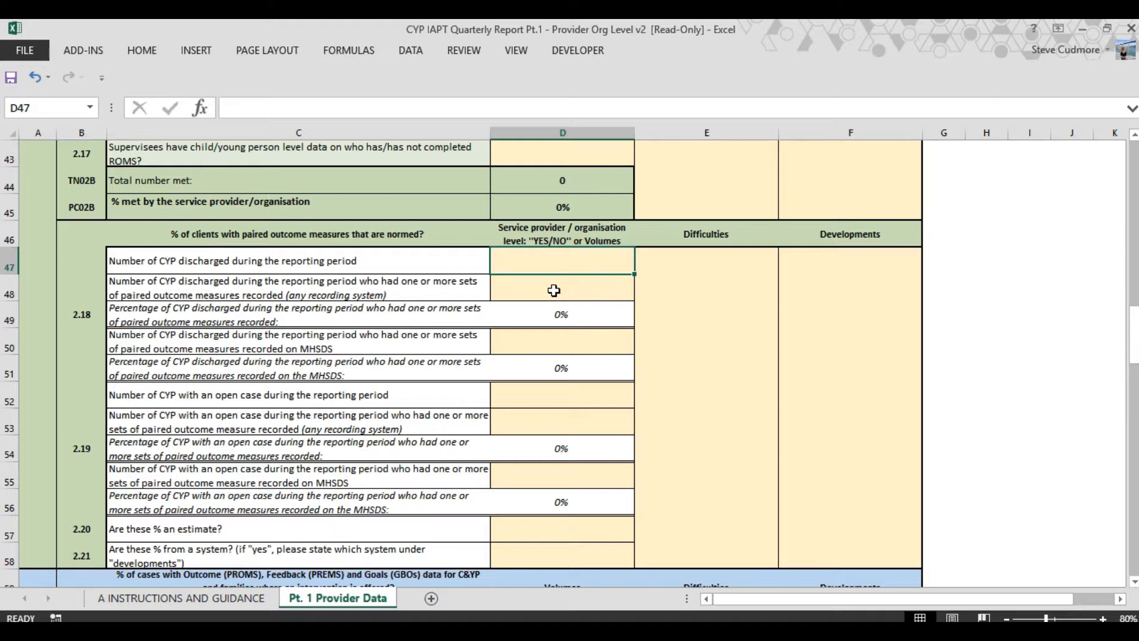
{"action": "left_click", "coordinate": [553, 289]}
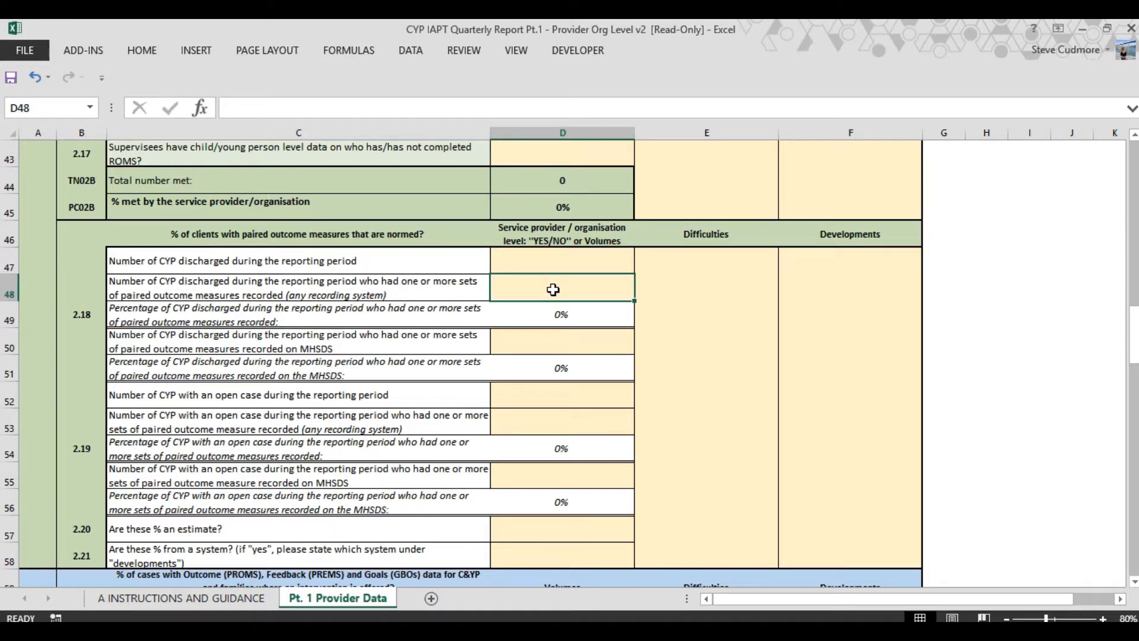
{"action": "left_click", "coordinate": [553, 339]}
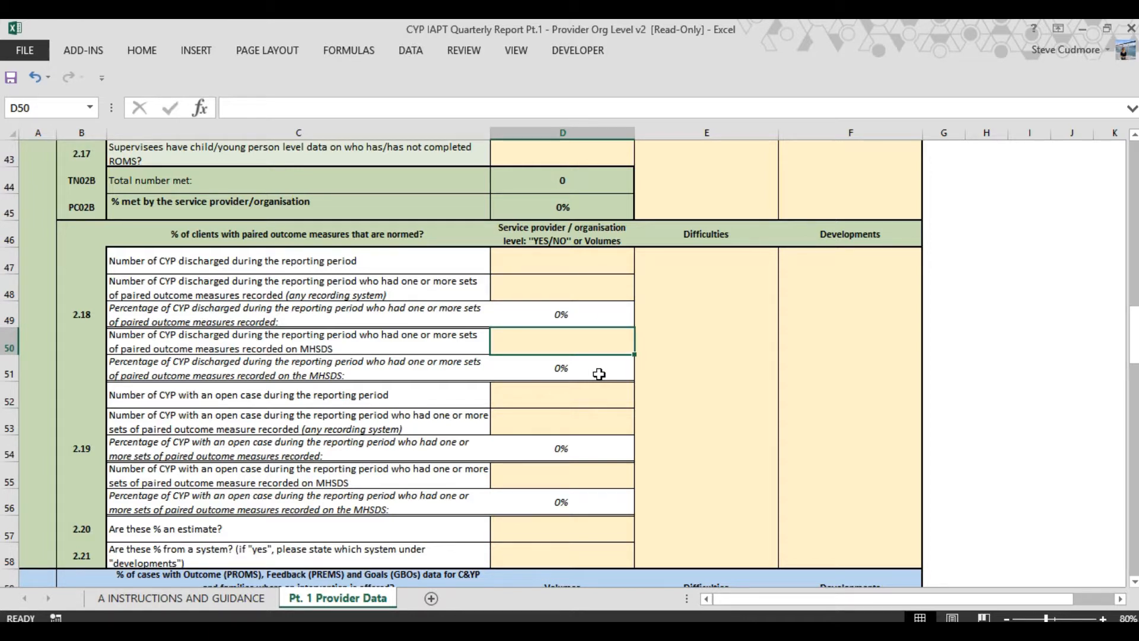
{"action": "left_click", "coordinate": [535, 395]}
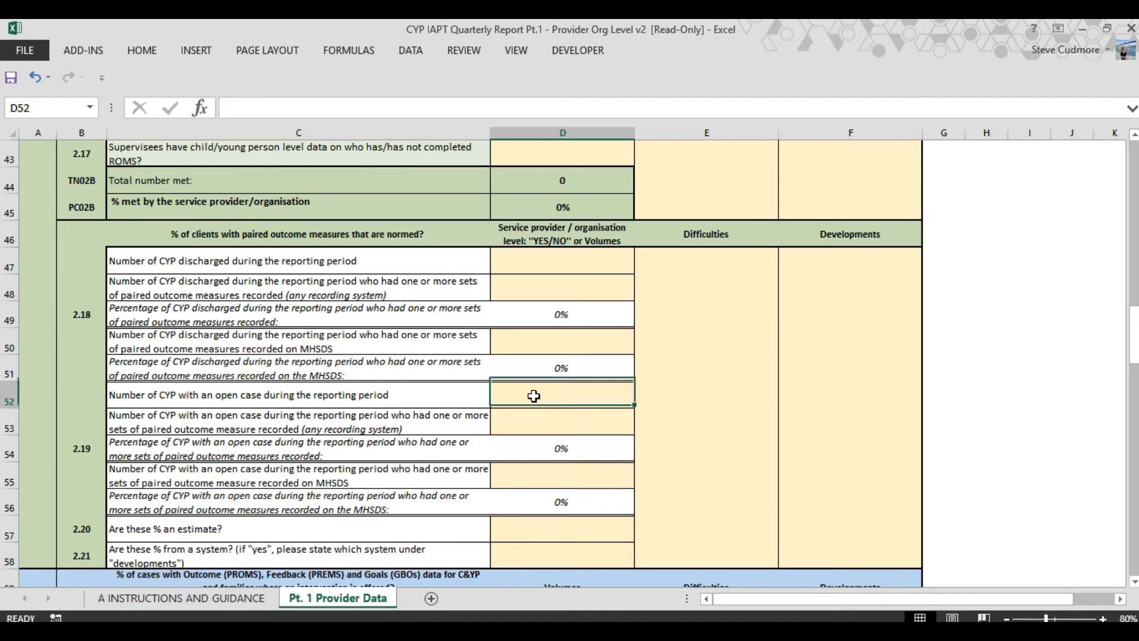
{"action": "left_click", "coordinate": [538, 424]}
{"action": "left_click", "coordinate": [539, 478]}
{"action": "scroll", "coordinate": [510, 388], "scroll_direction": "down", "scroll_amount": 1}
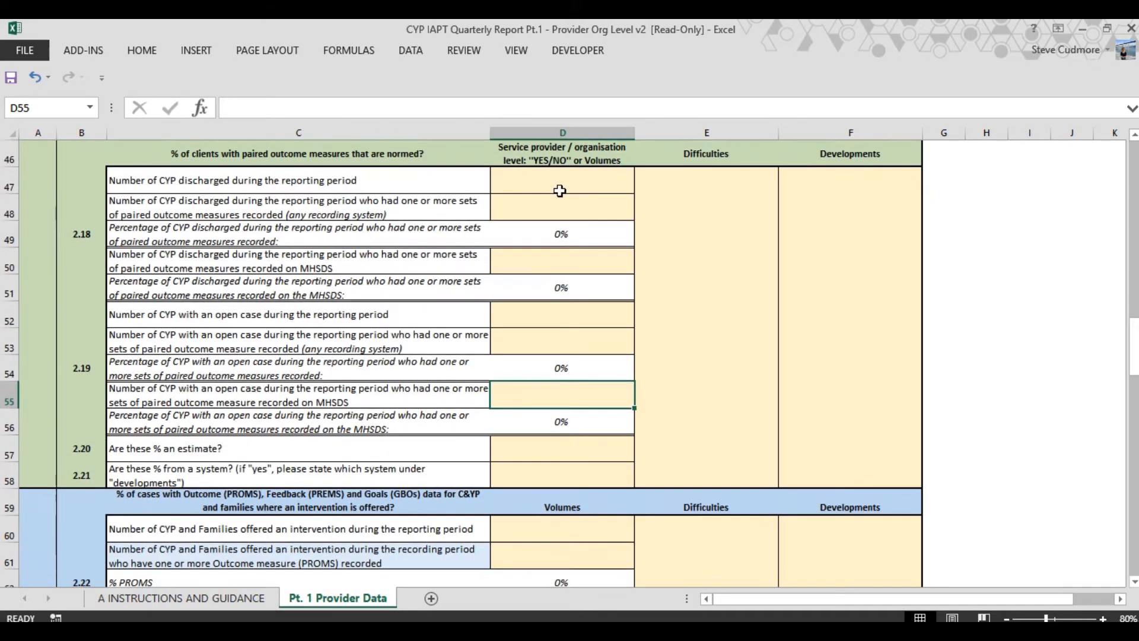
Look through the rest of the form, from the PROMS, PREMS and GBOs volumes to the closing narrative on successes
{"action": "scroll", "coordinate": [514, 468], "scroll_direction": "down", "scroll_amount": 3}
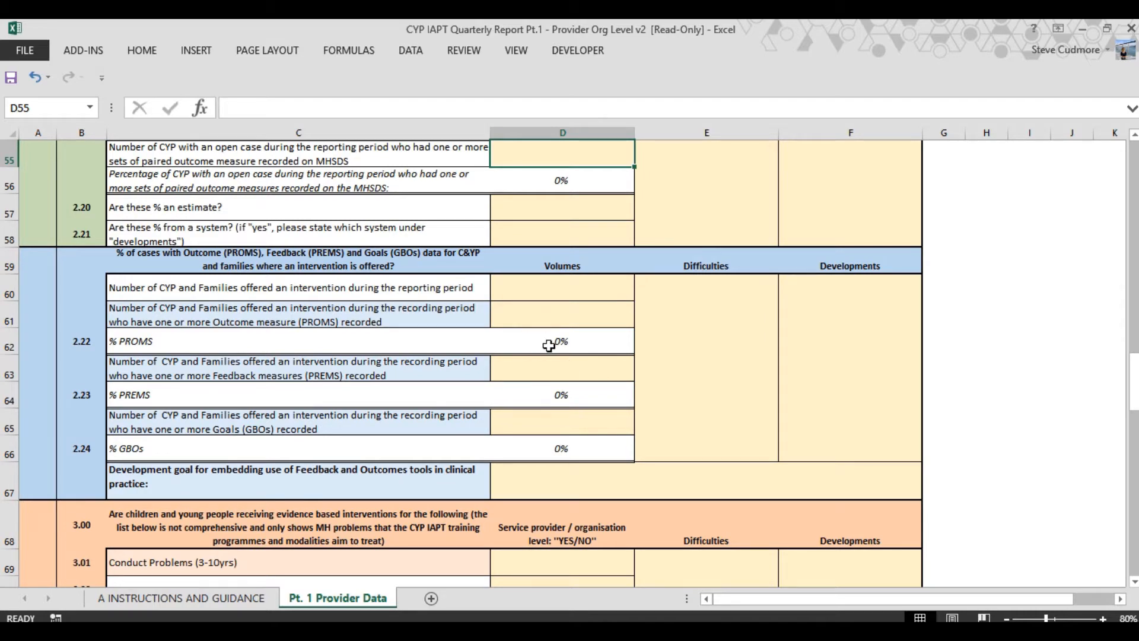
{"action": "scroll", "coordinate": [539, 481], "scroll_direction": "down", "scroll_amount": 5}
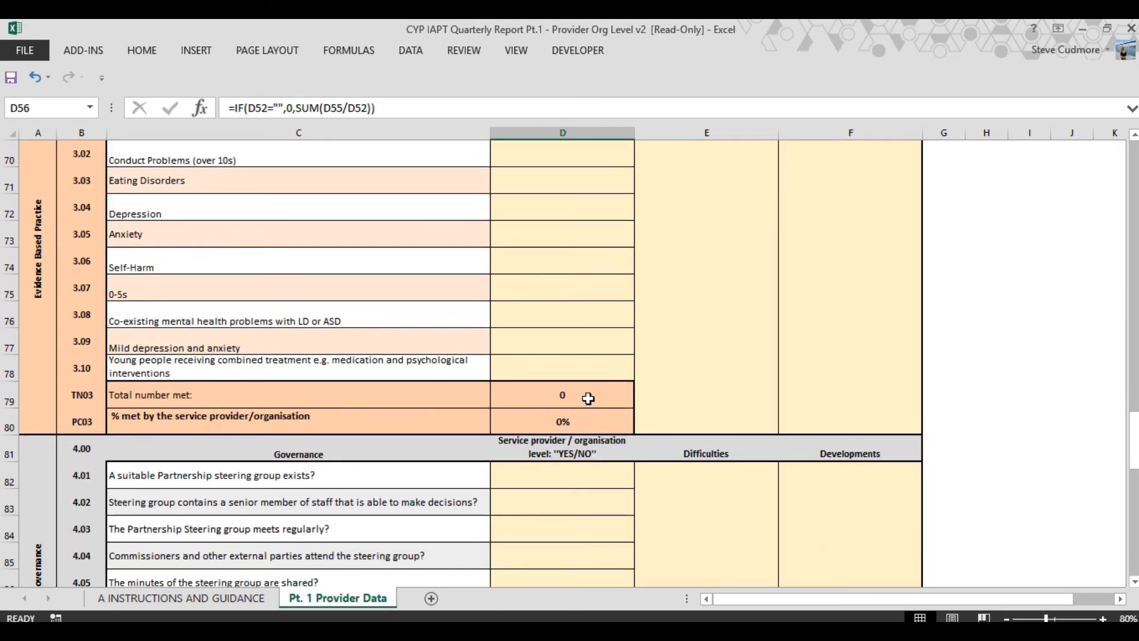
{"action": "left_click", "coordinate": [578, 424]}
{"action": "scroll", "coordinate": [700, 383], "scroll_direction": "down", "scroll_amount": 3}
{"action": "scroll", "coordinate": [701, 383], "scroll_direction": "down", "scroll_amount": 11}
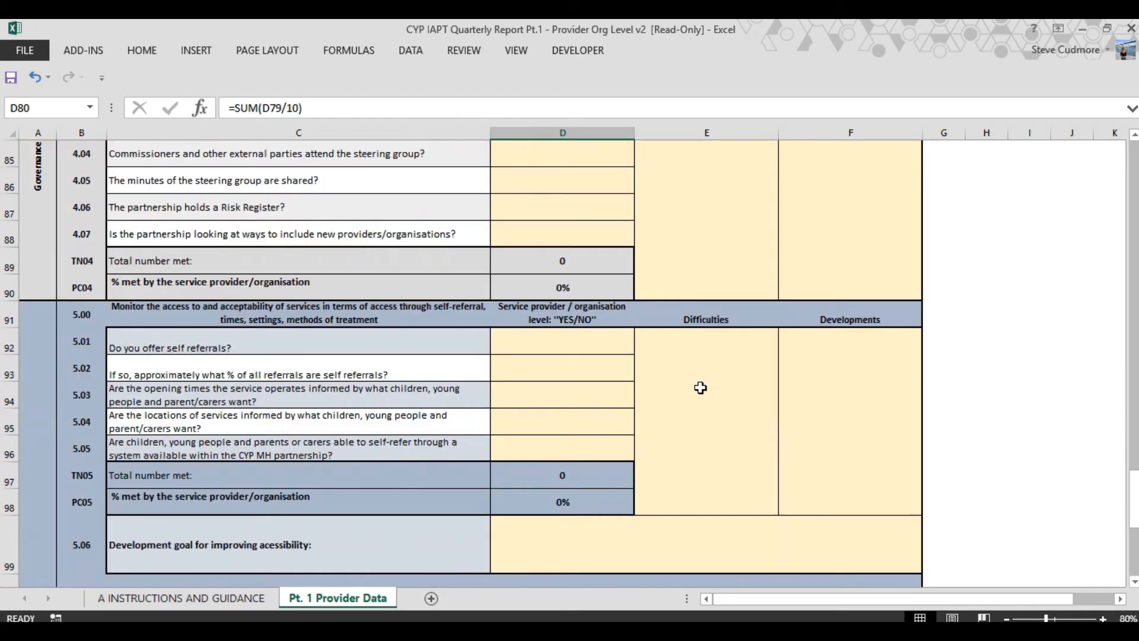
{"action": "scroll", "coordinate": [701, 387], "scroll_direction": "up", "scroll_amount": 6}
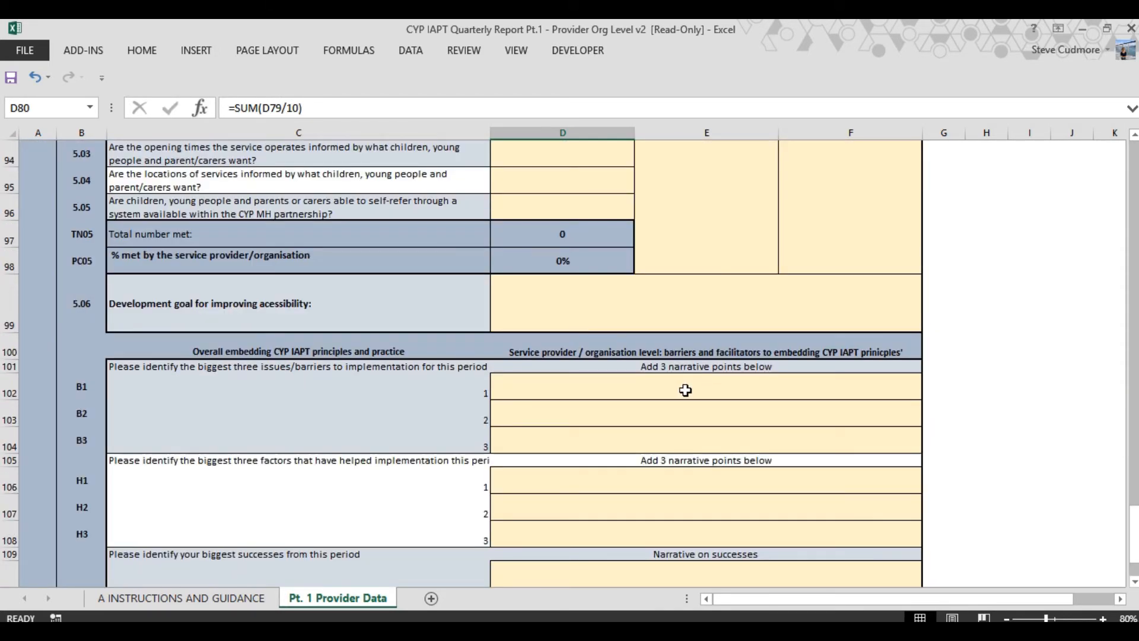
{"action": "scroll", "coordinate": [683, 392], "scroll_direction": "down", "scroll_amount": 3}
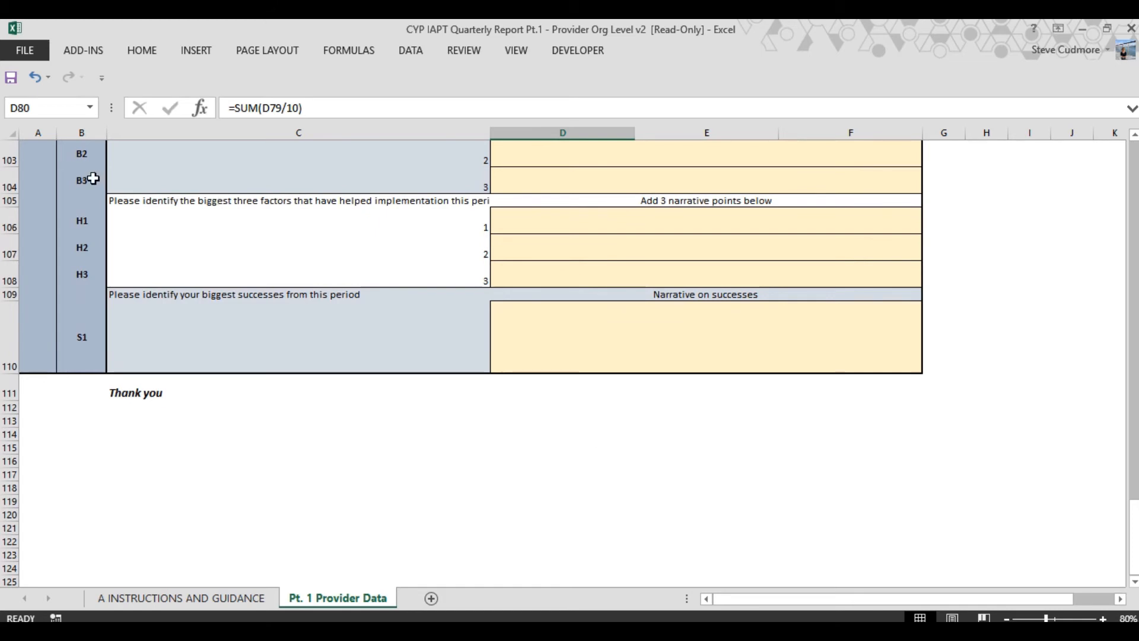